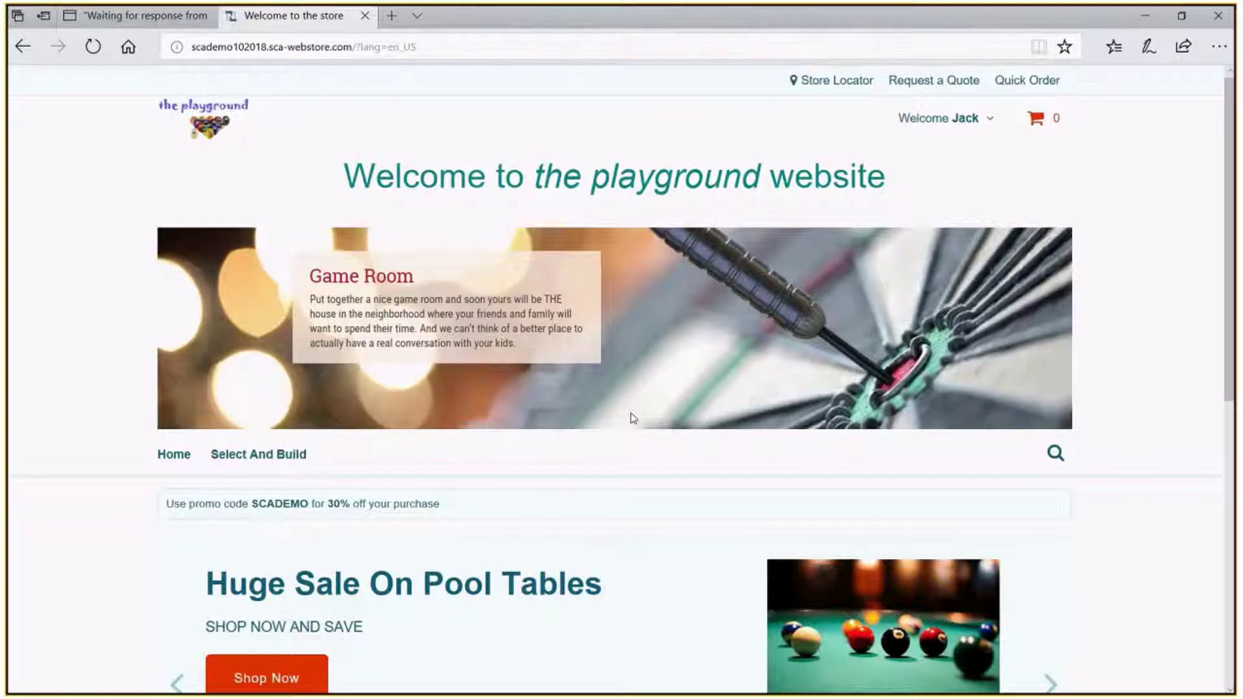
Step: Open the Select And Build product list in the store
{"action": "left_click", "coordinate": [283, 457]}
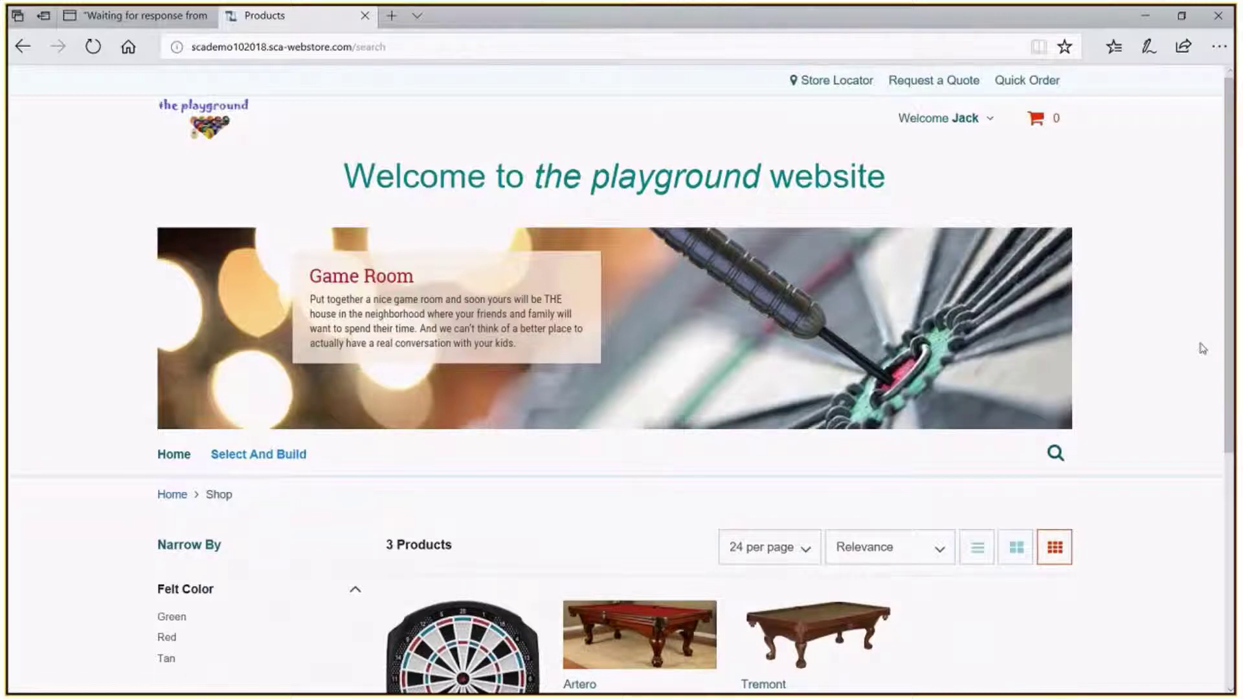
{"action": "scroll", "coordinate": [1202, 348], "scroll_direction": "down", "scroll_amount": 5}
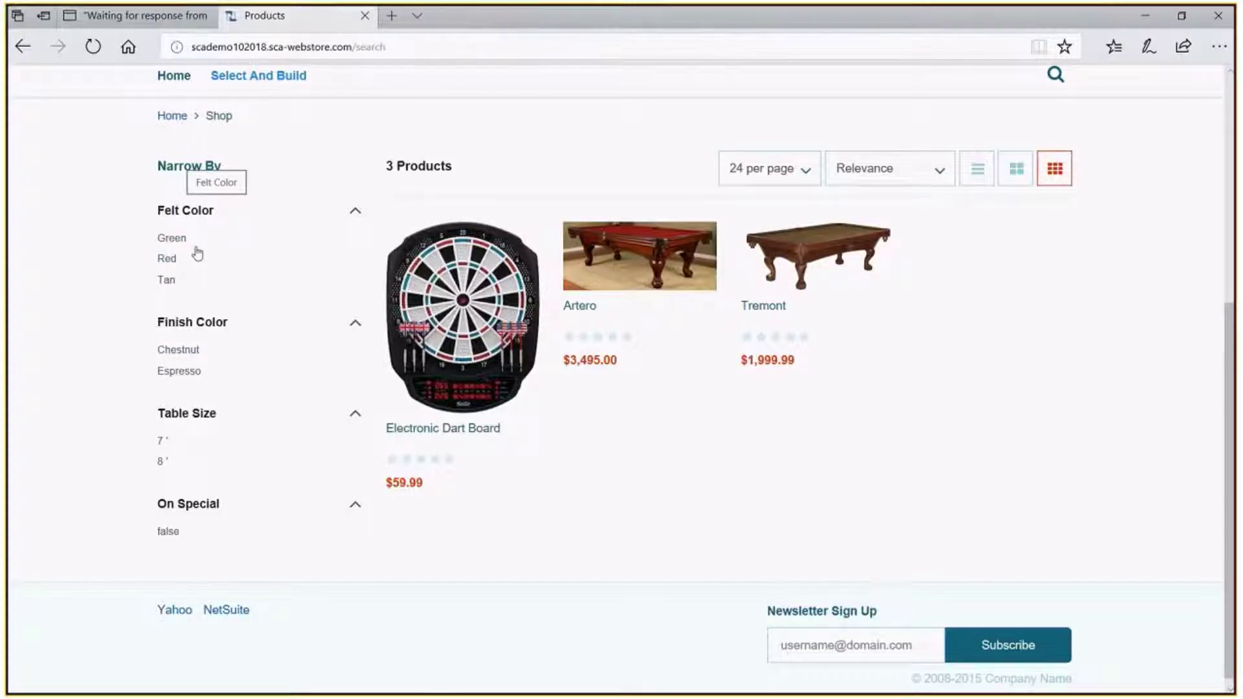
Step: Narrow the product list to green felt color, and clear the filter again
{"action": "left_click", "coordinate": [177, 238]}
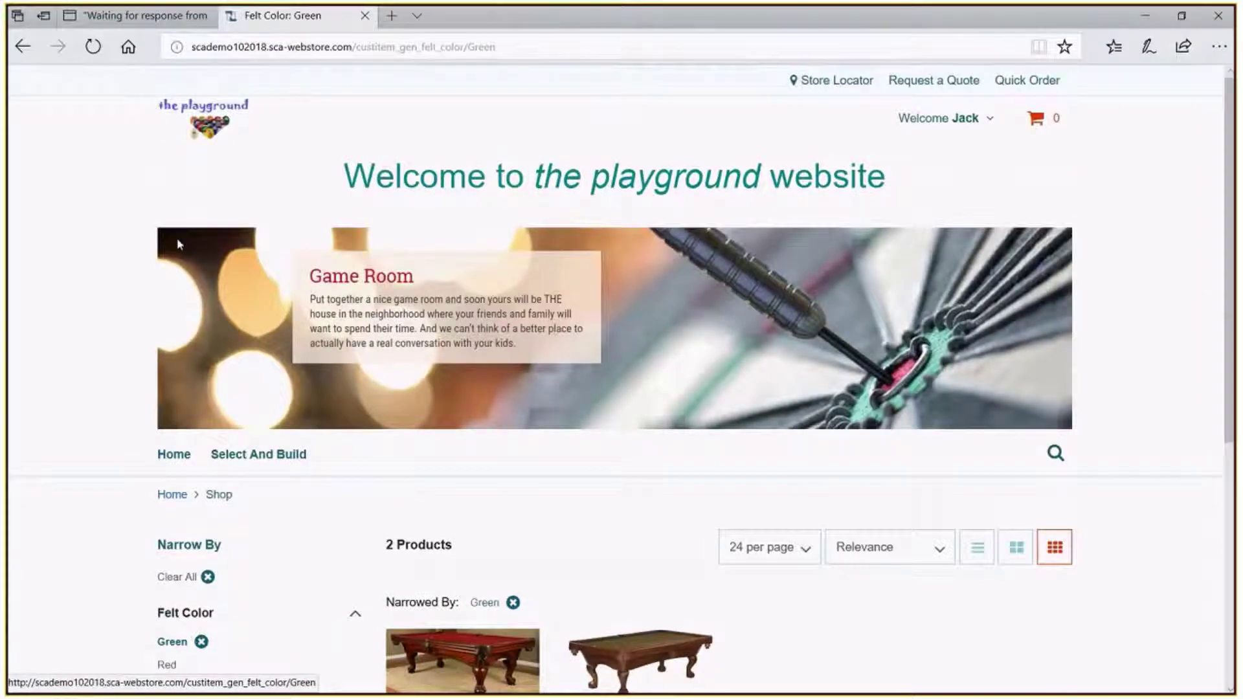
{"action": "scroll", "coordinate": [1170, 373], "scroll_direction": "down", "scroll_amount": 3}
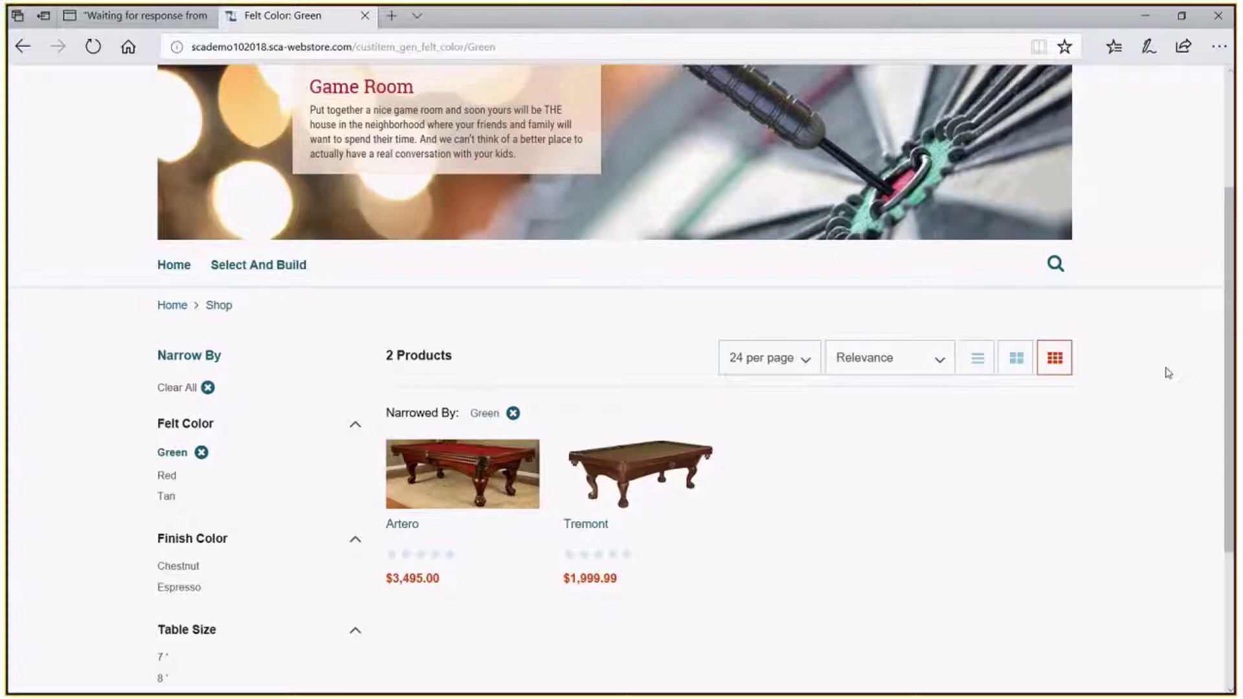
{"action": "left_click", "coordinate": [208, 389]}
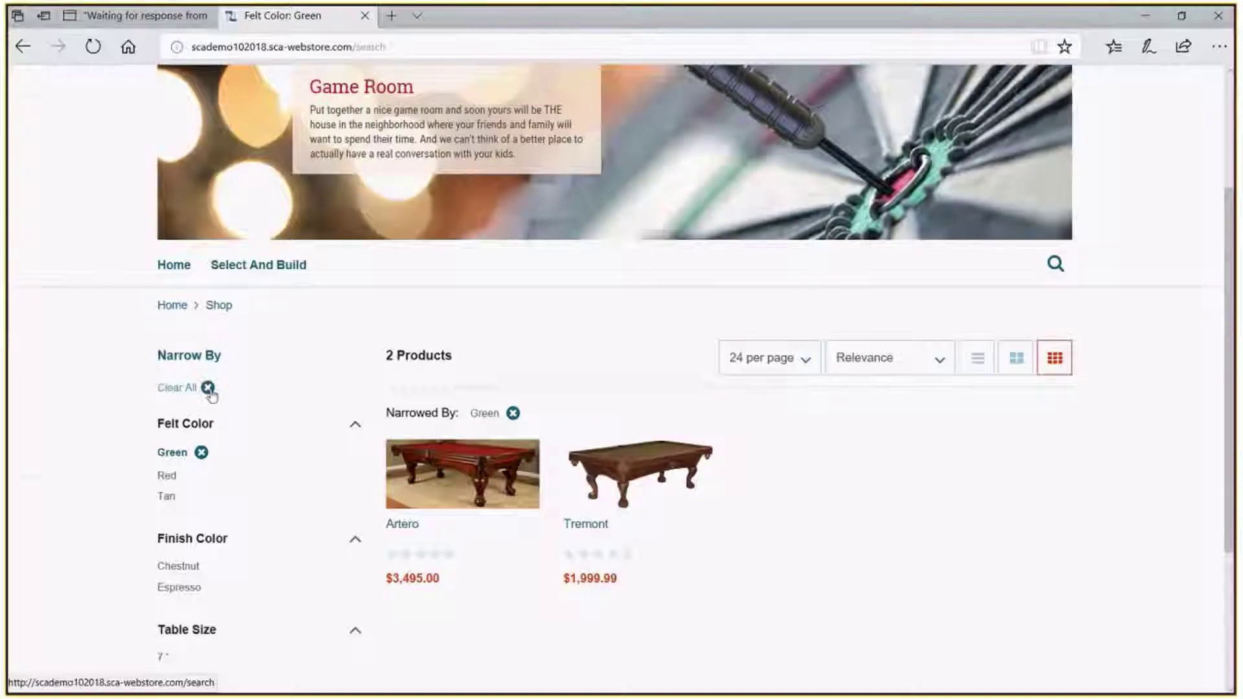
{"action": "scroll", "coordinate": [1118, 568], "scroll_direction": "down", "scroll_amount": 3}
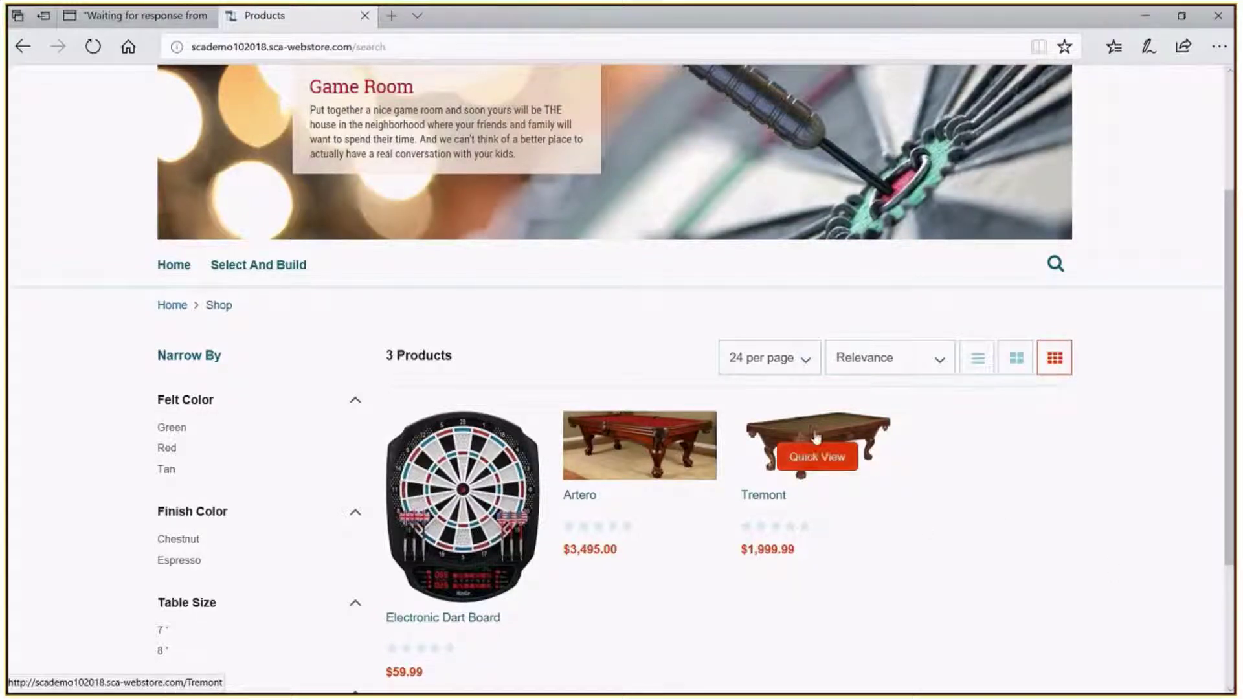
Step: Open the Tremont pool table's product page and review its configurable options, price and ordering choices
{"action": "left_click", "coordinate": [782, 450]}
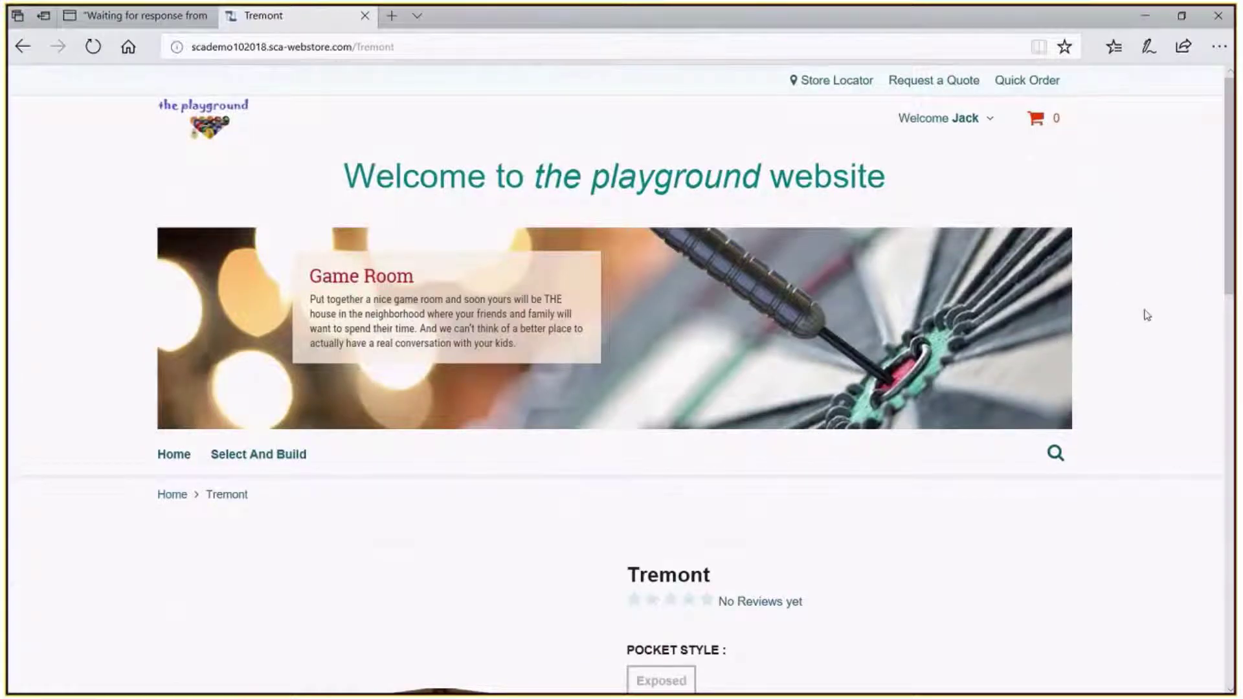
{"action": "scroll", "coordinate": [1144, 313], "scroll_direction": "down", "scroll_amount": 3}
{"action": "scroll", "coordinate": [1146, 314], "scroll_direction": "down", "scroll_amount": 2}
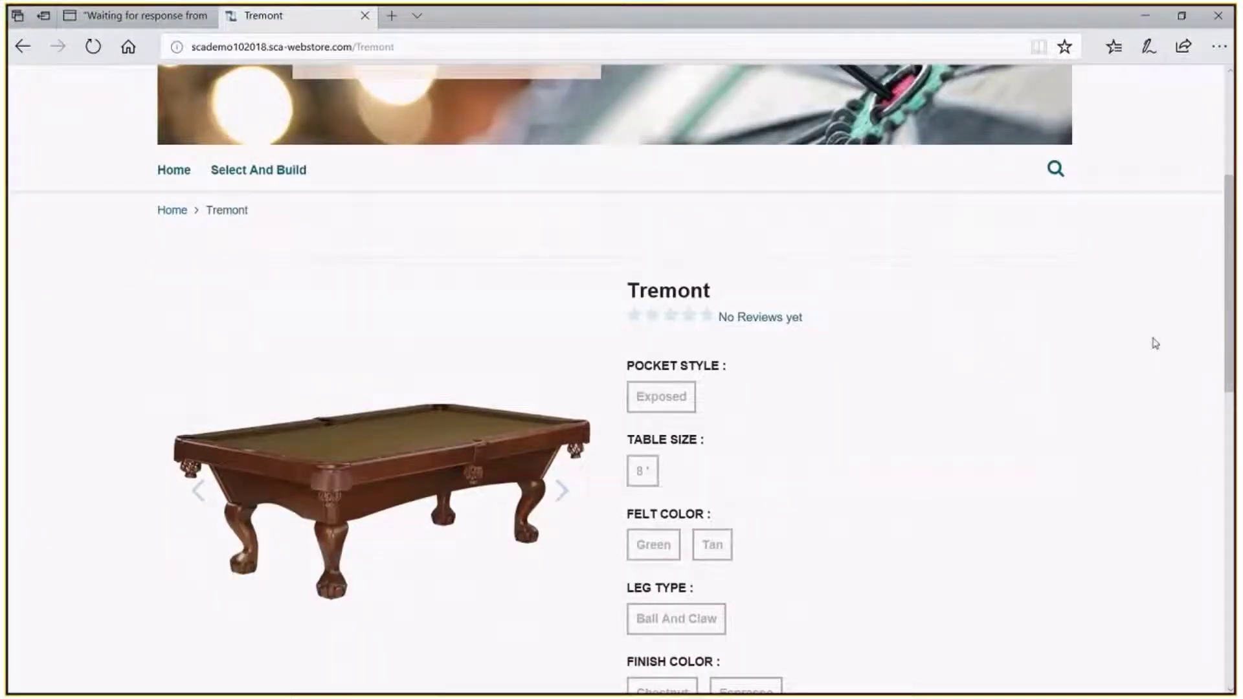
{"action": "scroll", "coordinate": [1155, 344], "scroll_direction": "down", "scroll_amount": 2}
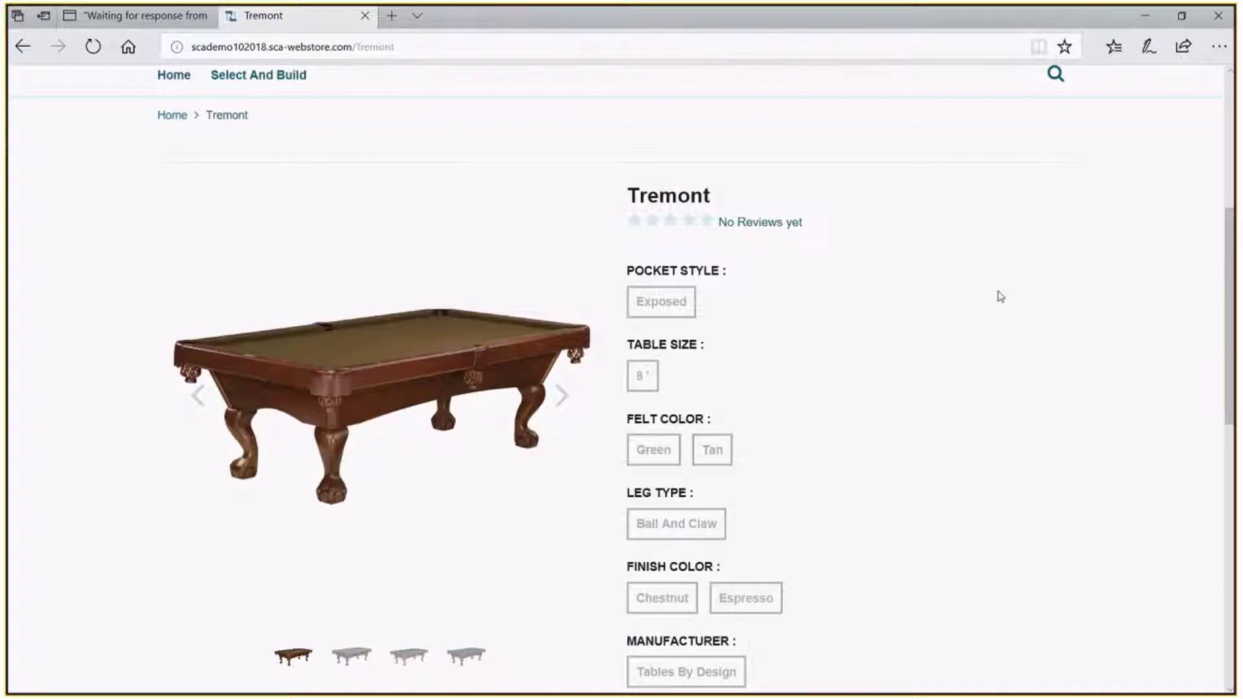
{"action": "scroll", "coordinate": [1000, 297], "scroll_direction": "down", "scroll_amount": 2}
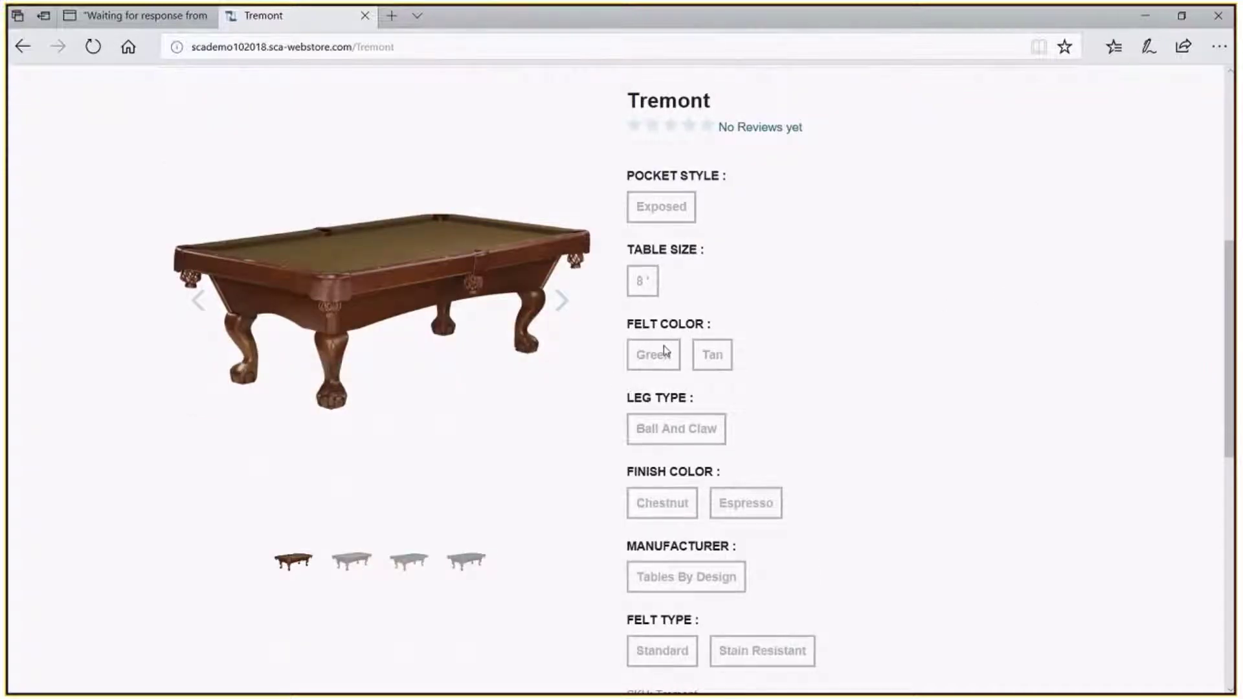
{"action": "scroll", "coordinate": [1002, 365], "scroll_direction": "down", "scroll_amount": 3}
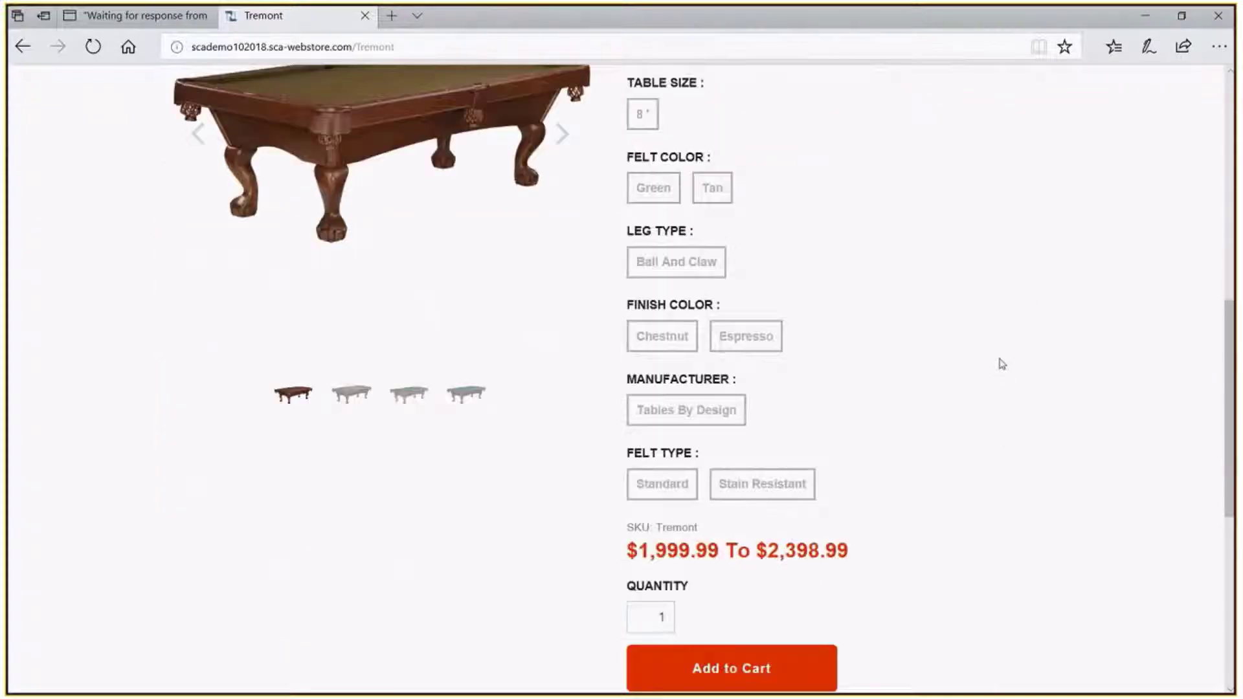
{"action": "scroll", "coordinate": [1002, 365], "scroll_direction": "down", "scroll_amount": 2}
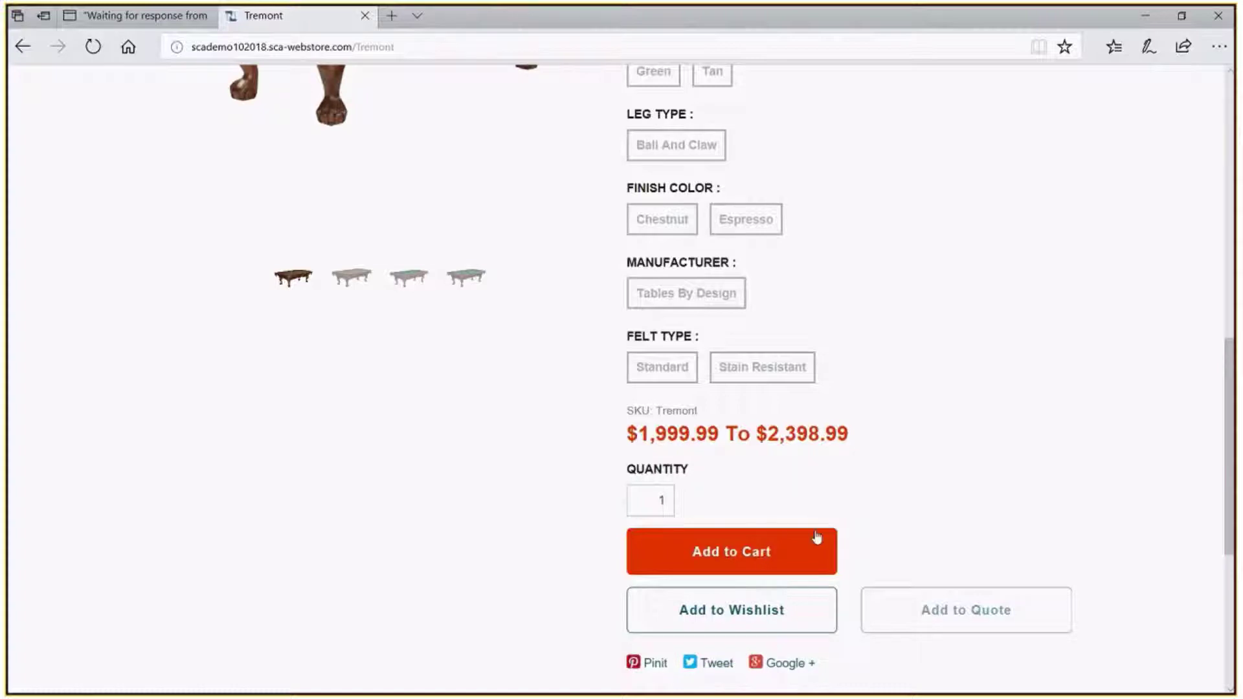
Step: Configure the Tremont table with Exposed pocket style, 8' table size, Green felt color and Ball And Claw legs
{"action": "scroll", "coordinate": [1000, 414], "scroll_direction": "up", "scroll_amount": 5}
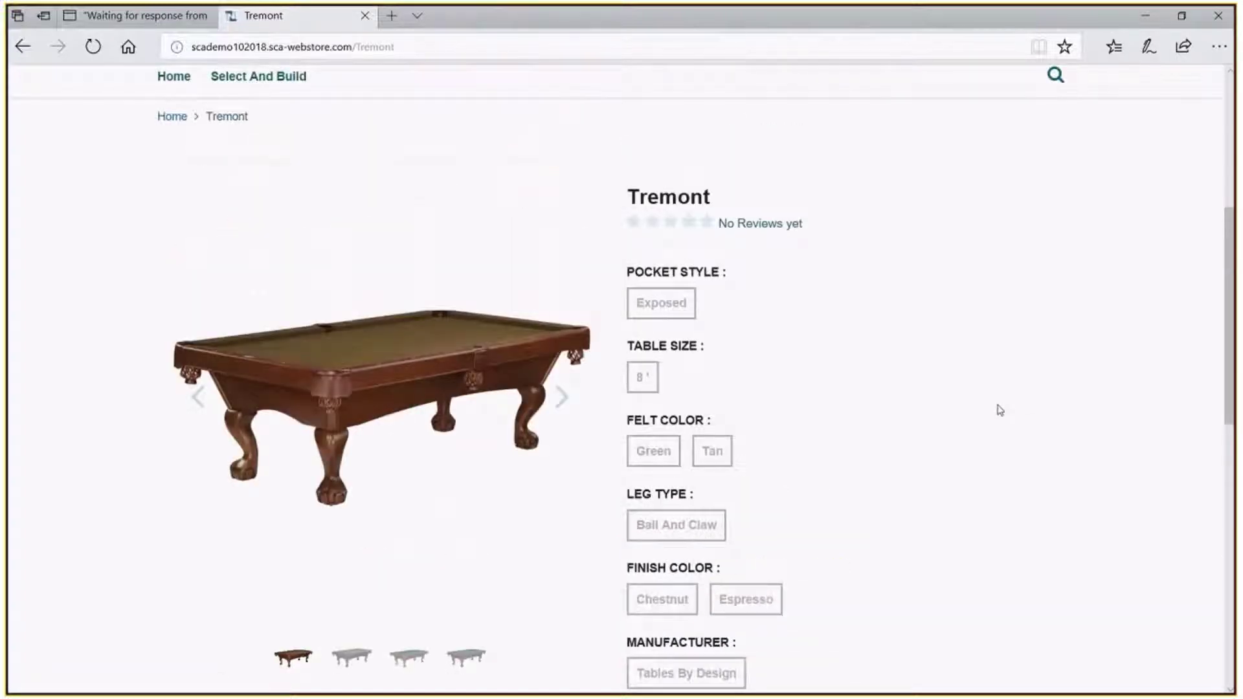
{"action": "left_click", "coordinate": [677, 315]}
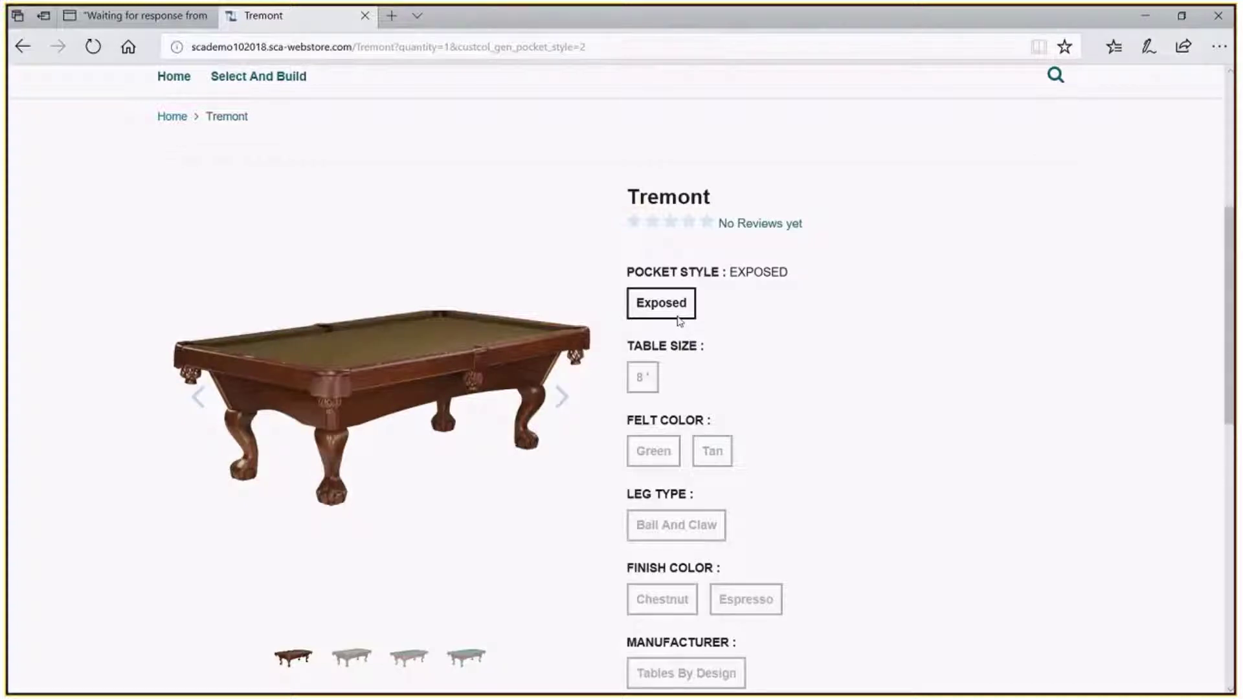
{"action": "left_click", "coordinate": [649, 378]}
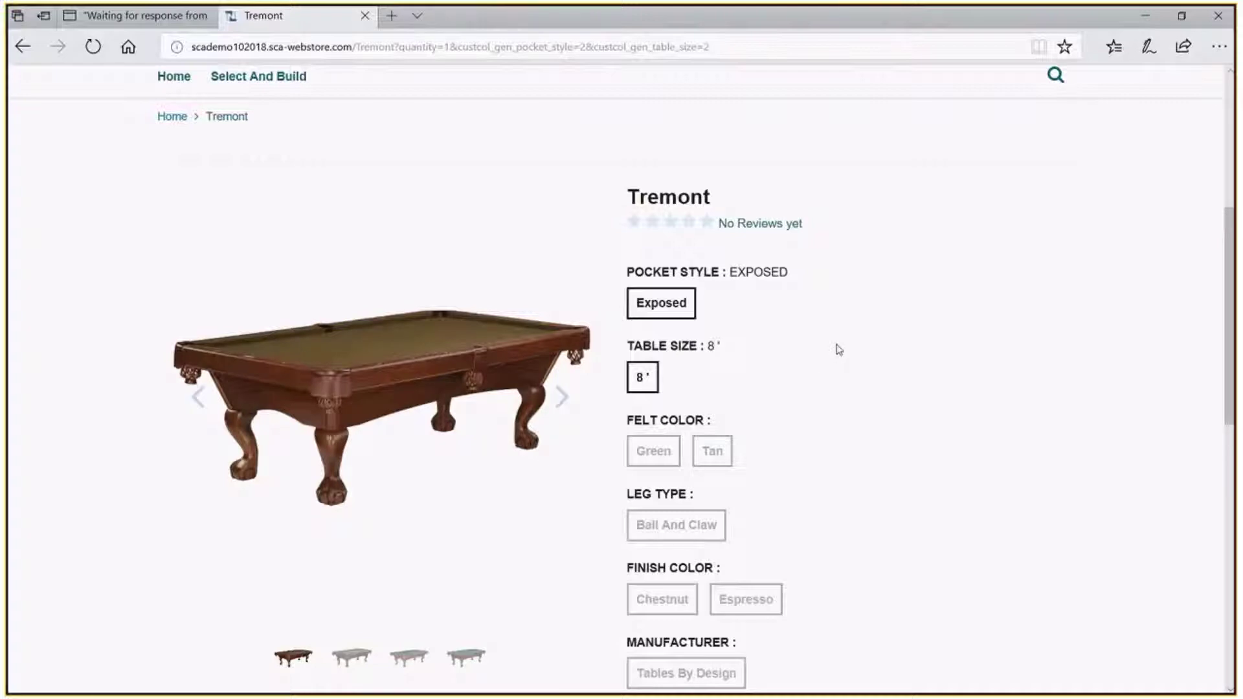
{"action": "scroll", "coordinate": [837, 353], "scroll_direction": "down", "scroll_amount": 2}
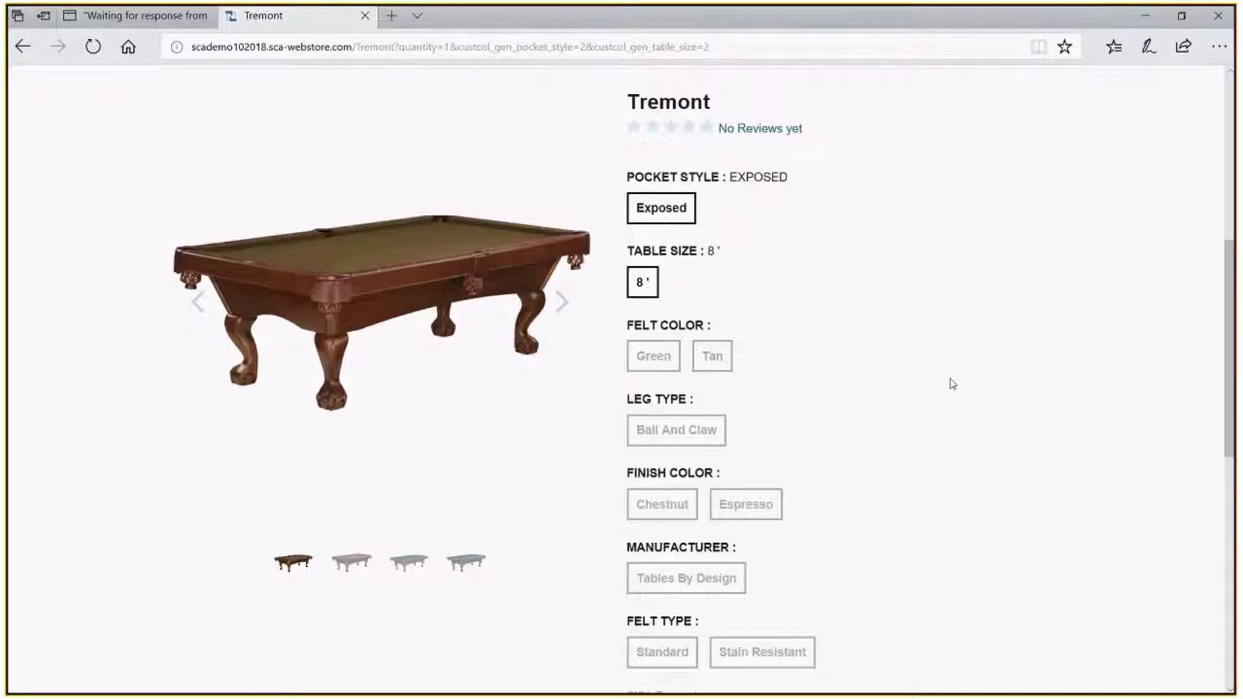
{"action": "left_click", "coordinate": [645, 361]}
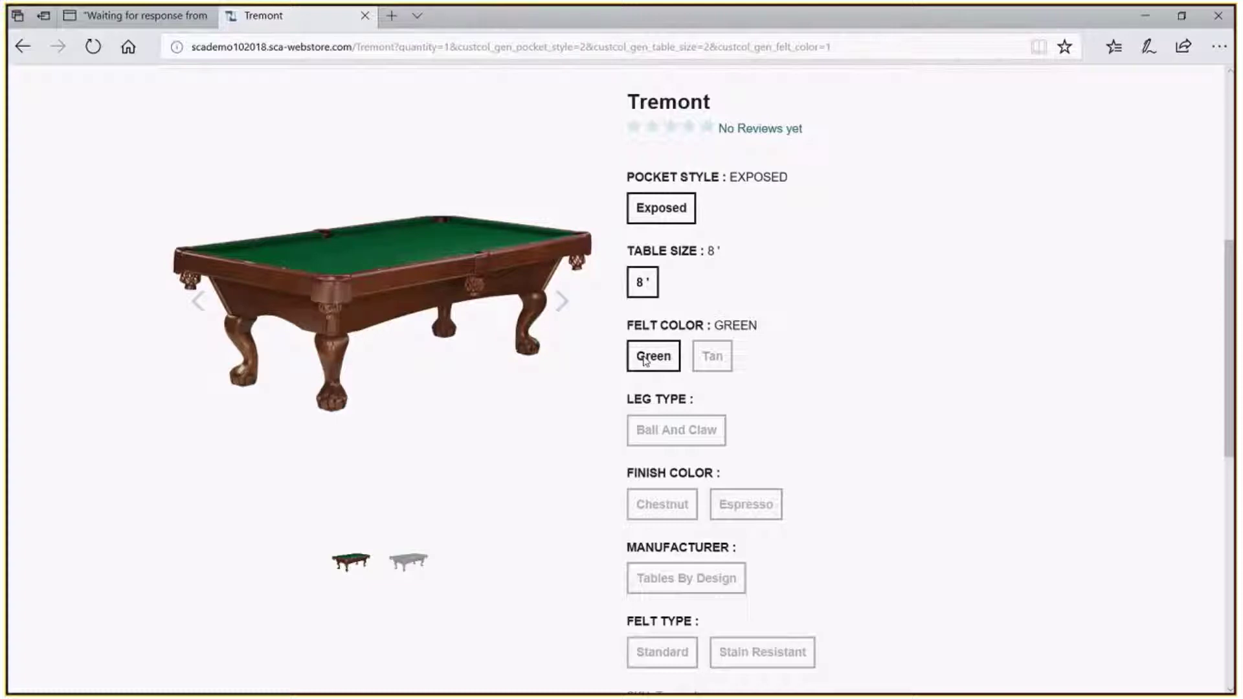
{"action": "left_click", "coordinate": [699, 435]}
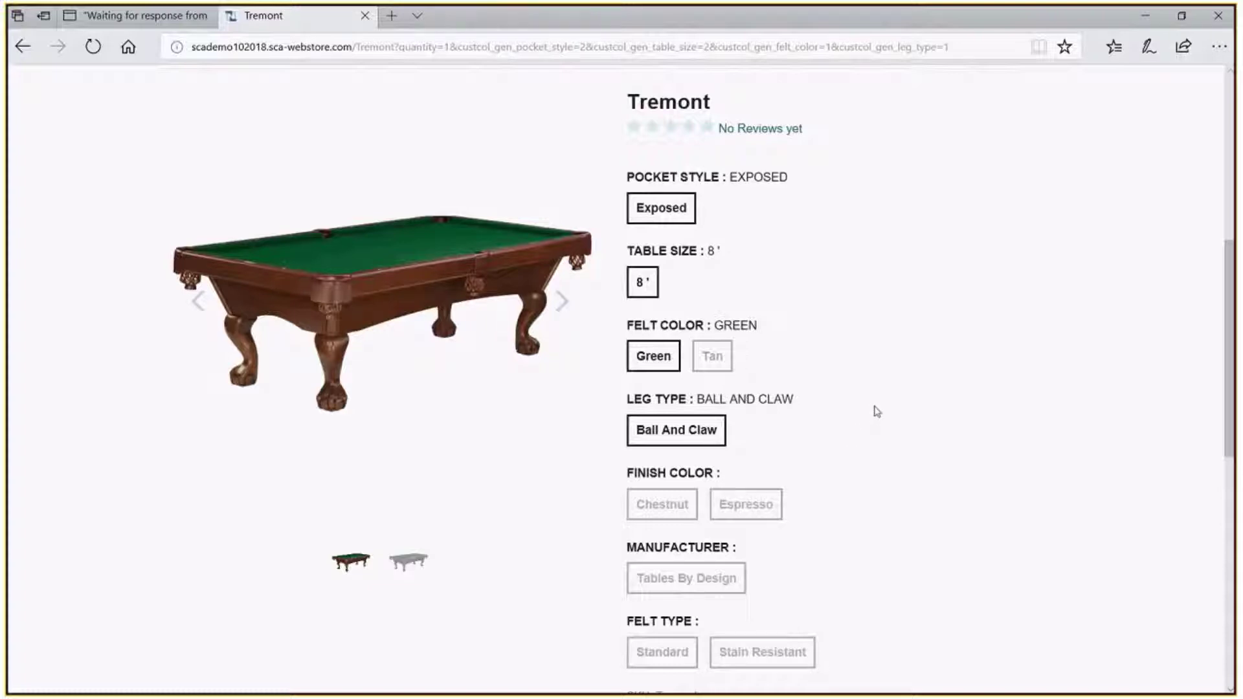
Step: Choose the Espresso finish color and Tables By Design as the manufacturer for the Tremont table
{"action": "scroll", "coordinate": [868, 411], "scroll_direction": "down", "scroll_amount": 2}
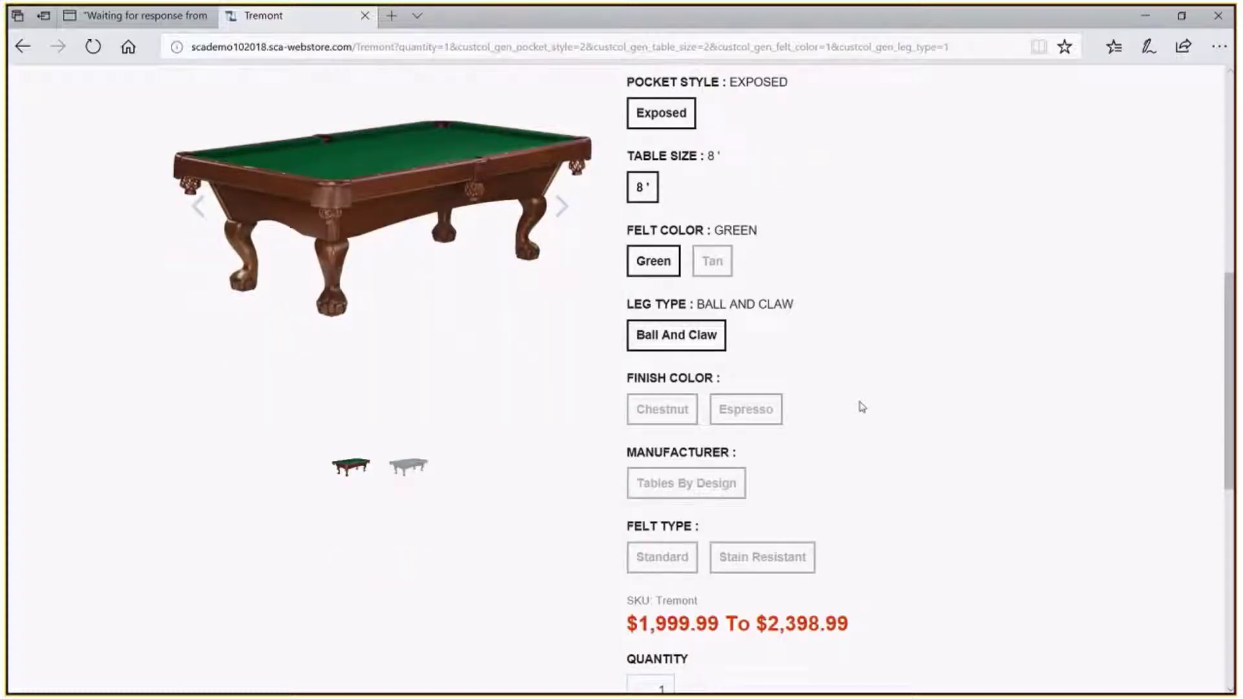
{"action": "left_click", "coordinate": [745, 410]}
{"action": "mouse_move", "coordinate": [532, 310]}
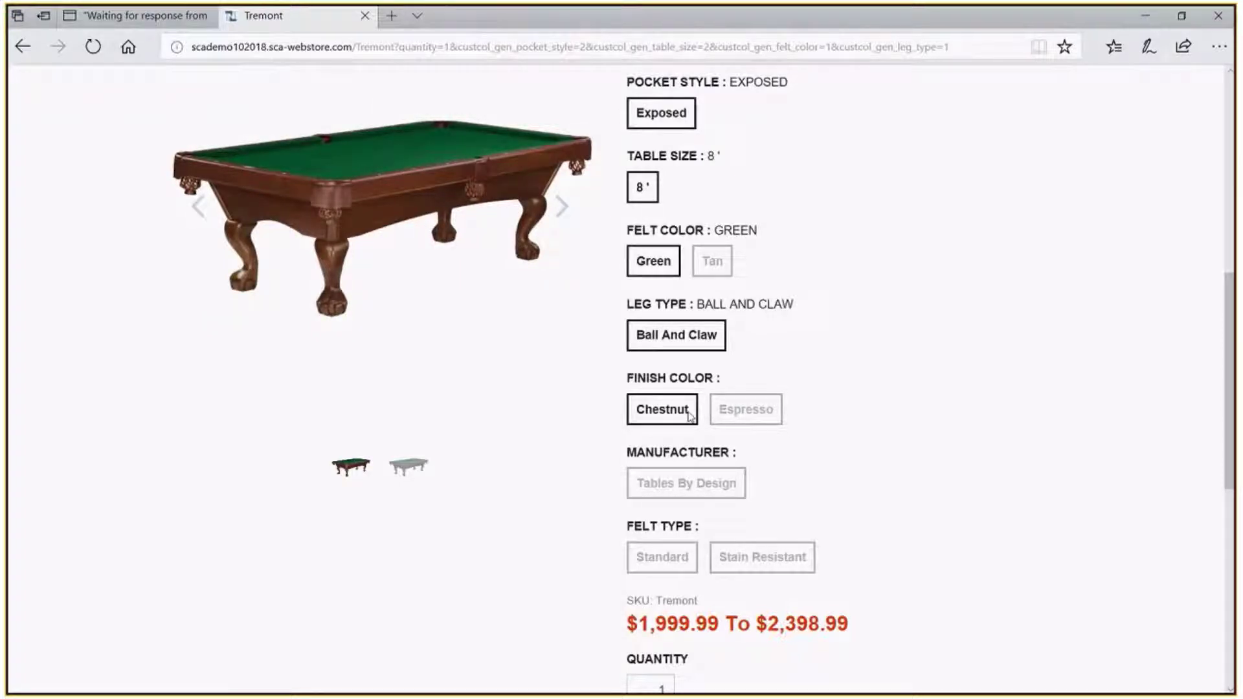
{"action": "left_click", "coordinate": [752, 414]}
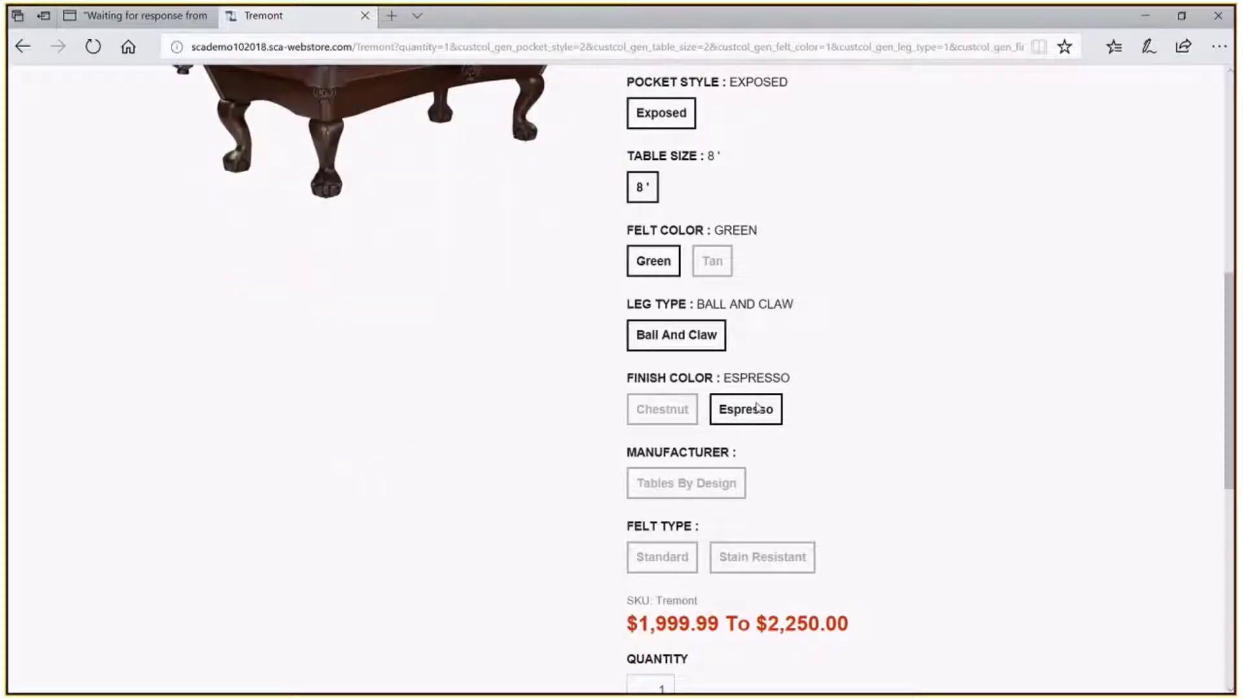
{"action": "scroll", "coordinate": [755, 406], "scroll_direction": "up", "scroll_amount": 1}
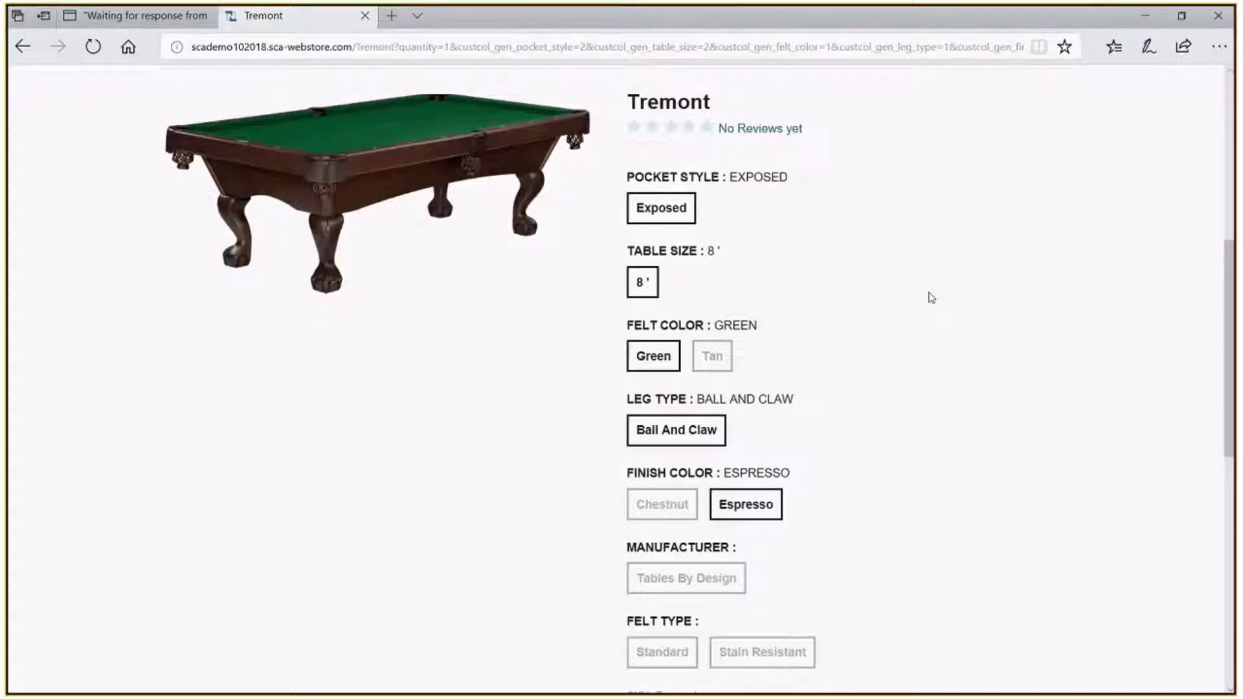
{"action": "scroll", "coordinate": [931, 297], "scroll_direction": "down", "scroll_amount": 2}
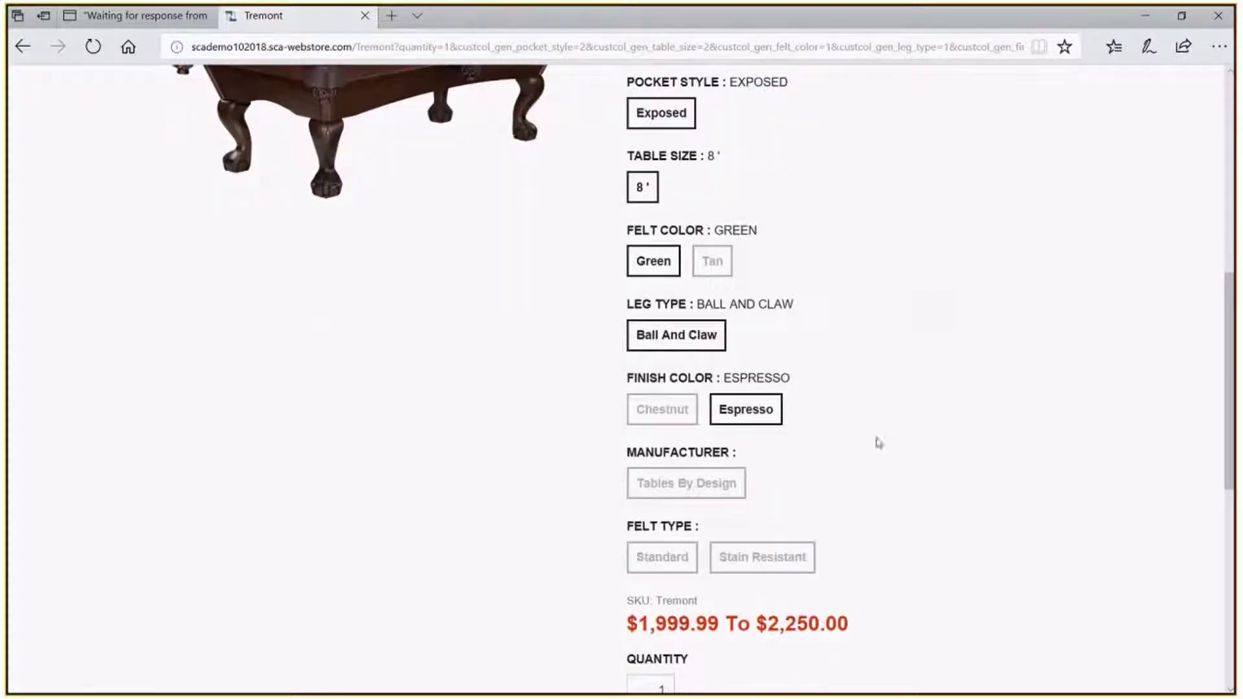
{"action": "left_click", "coordinate": [637, 495]}
{"action": "scroll", "coordinate": [900, 397], "scroll_direction": "down", "scroll_amount": 2}
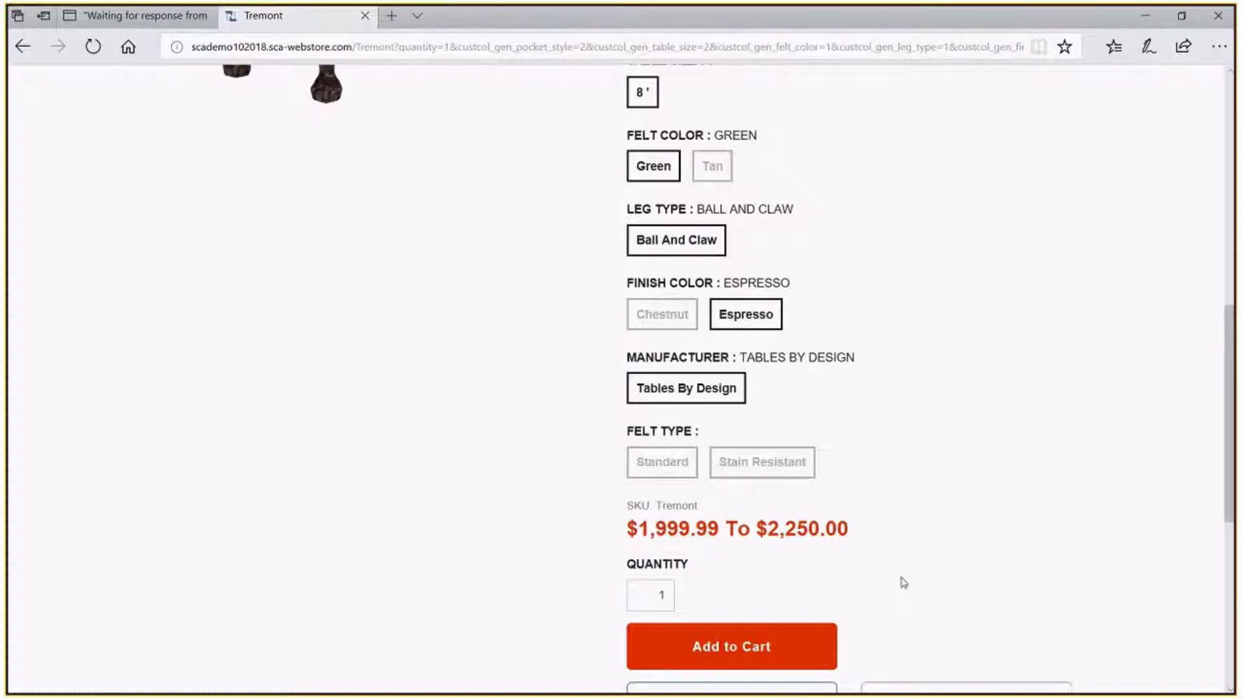
{"action": "scroll", "coordinate": [874, 511], "scroll_direction": "up", "scroll_amount": 2}
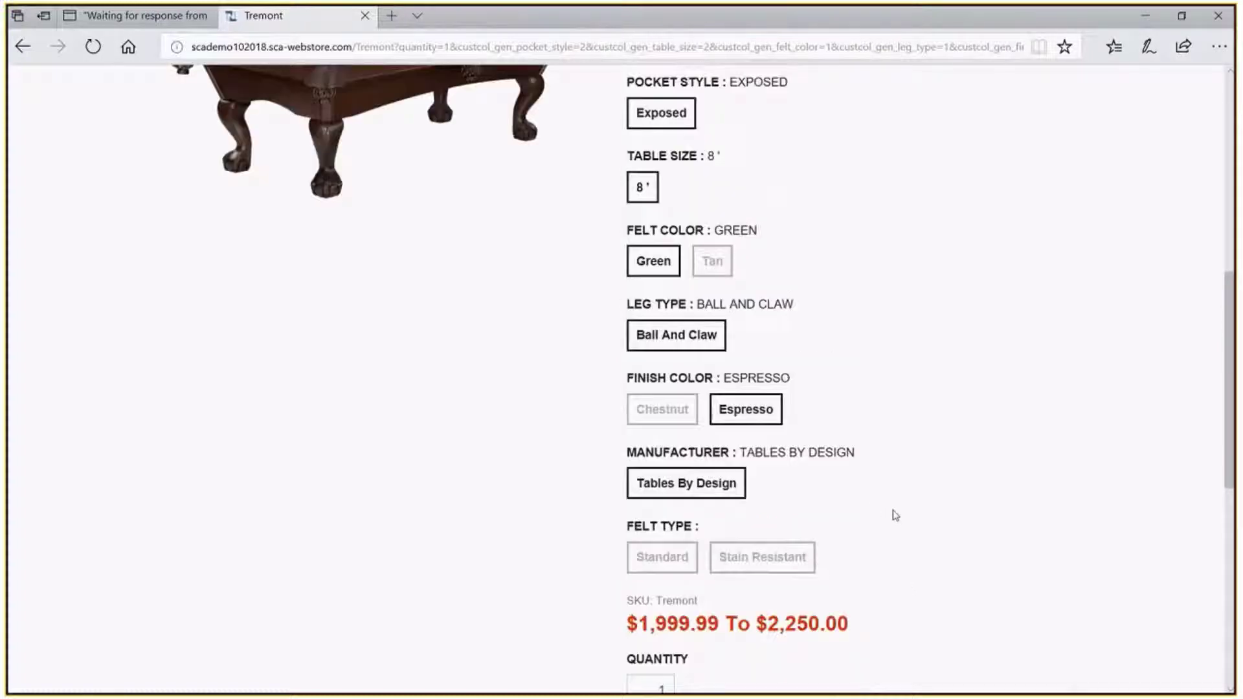
Step: Select the Standard felt type and look over the configured table's image and options
{"action": "left_click", "coordinate": [671, 571]}
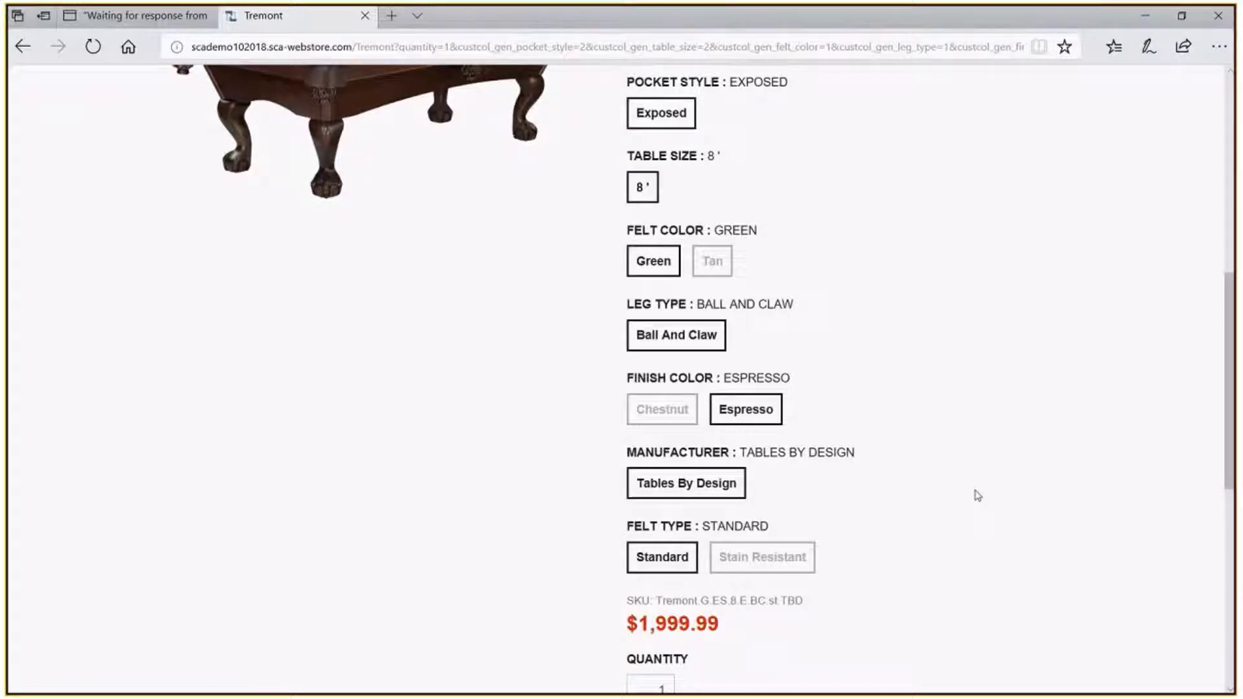
{"action": "mouse_move", "coordinate": [405, 423]}
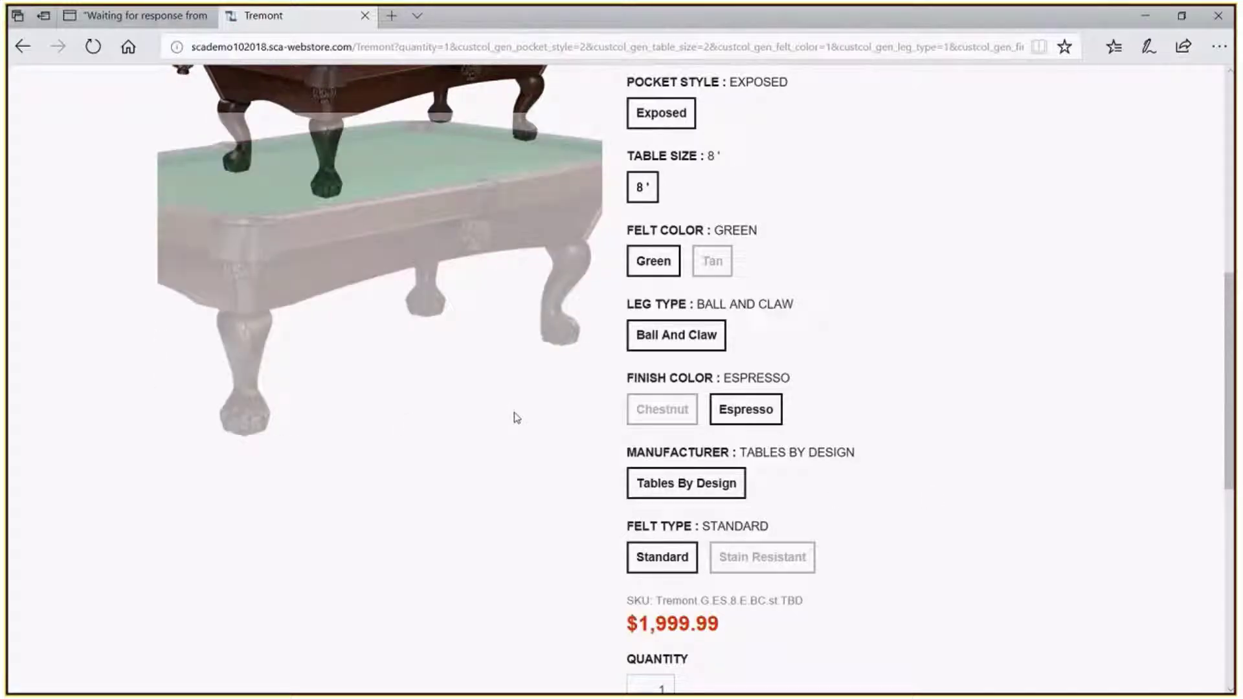
{"action": "scroll", "coordinate": [941, 336], "scroll_direction": "up", "scroll_amount": 3}
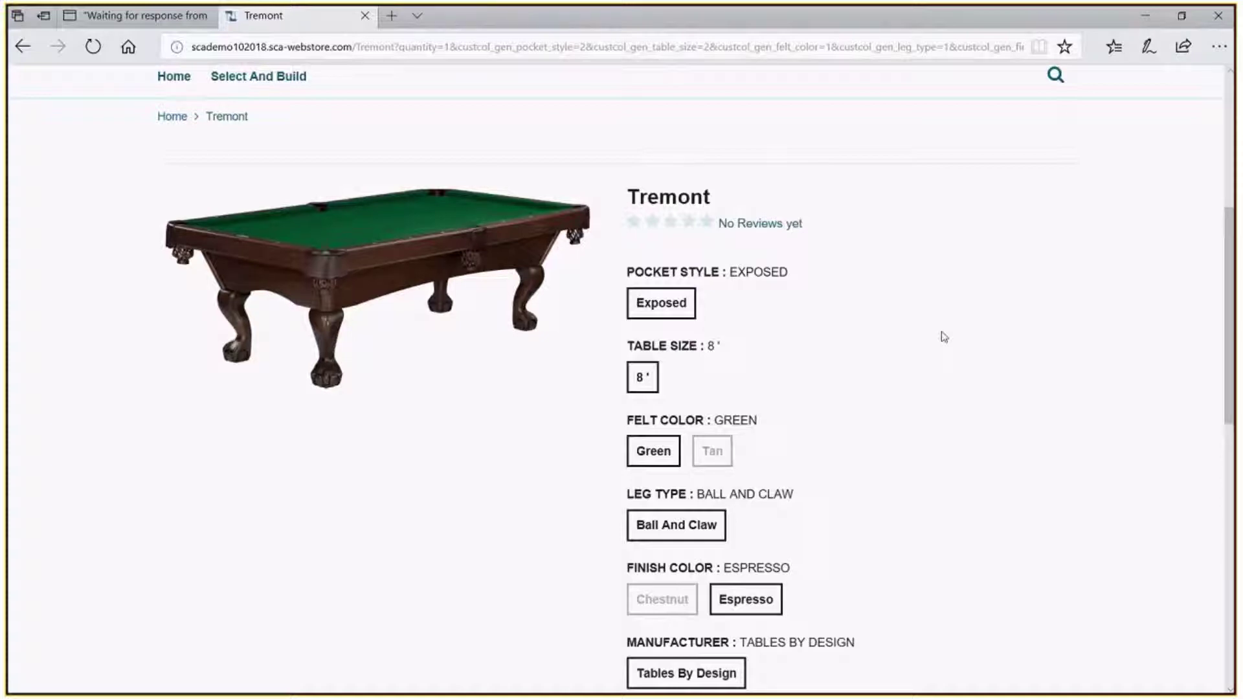
{"action": "scroll", "coordinate": [943, 336], "scroll_direction": "down", "scroll_amount": 3}
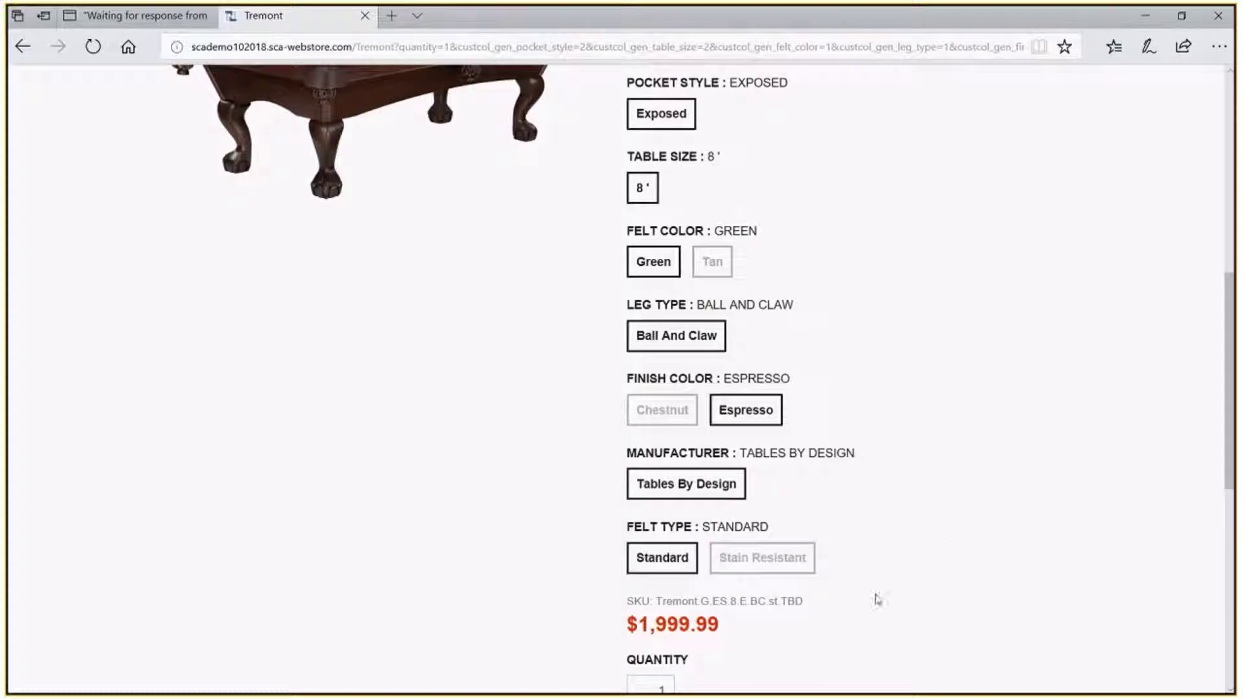
Step: Set the felt type to Stain Resistant and check the configured Tremont table
{"action": "left_click", "coordinate": [796, 559]}
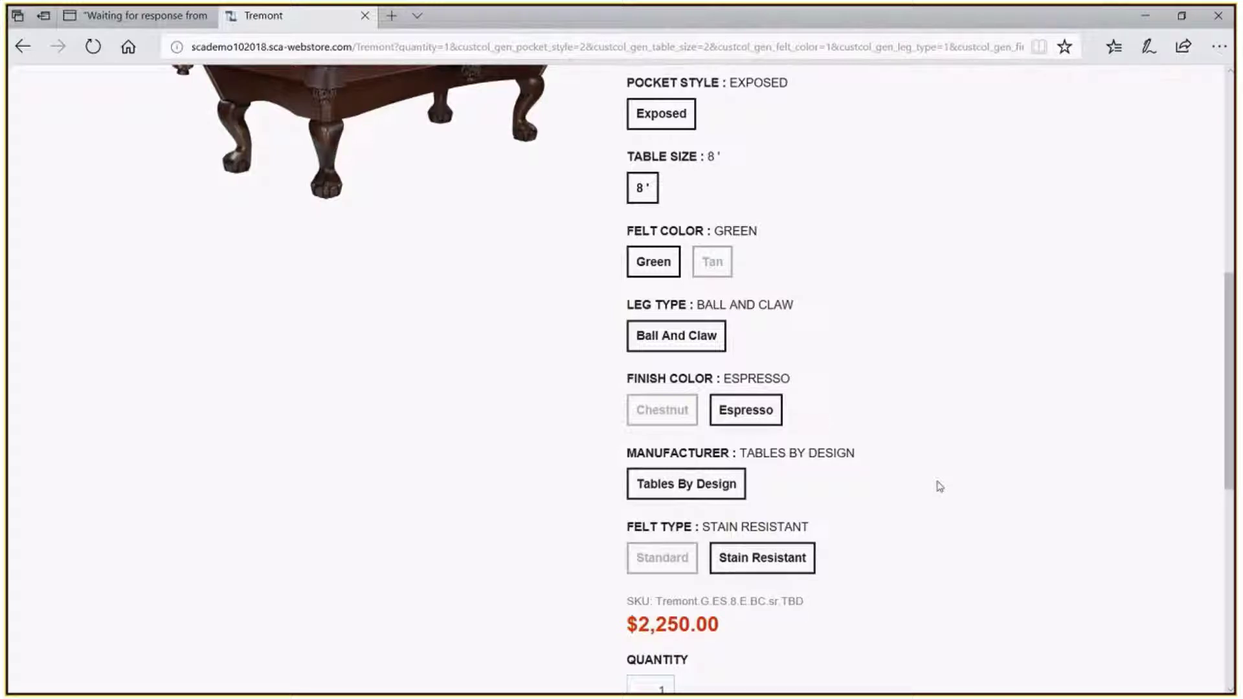
{"action": "scroll", "coordinate": [939, 483], "scroll_direction": "up", "scroll_amount": 1}
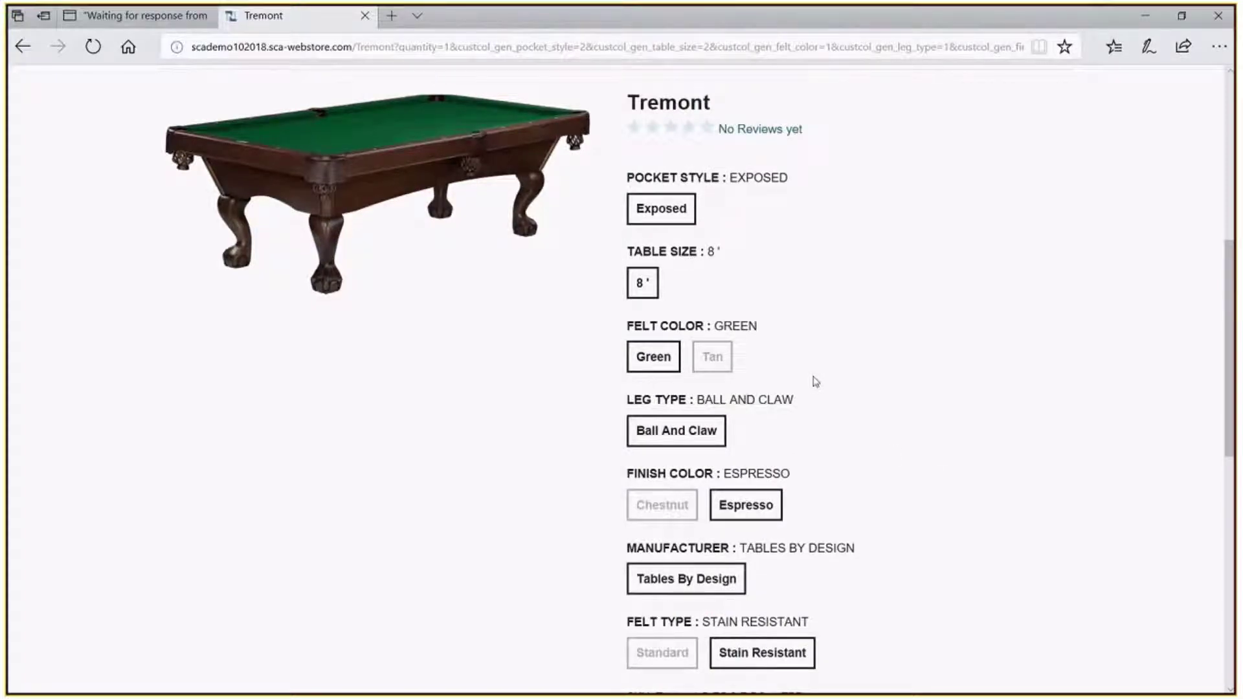
{"action": "scroll", "coordinate": [816, 382], "scroll_direction": "down", "scroll_amount": 1}
Step: Add the configured Tremont table to a quote, and open the quote request to review the item's details
{"action": "scroll", "coordinate": [815, 382], "scroll_direction": "down", "scroll_amount": 3}
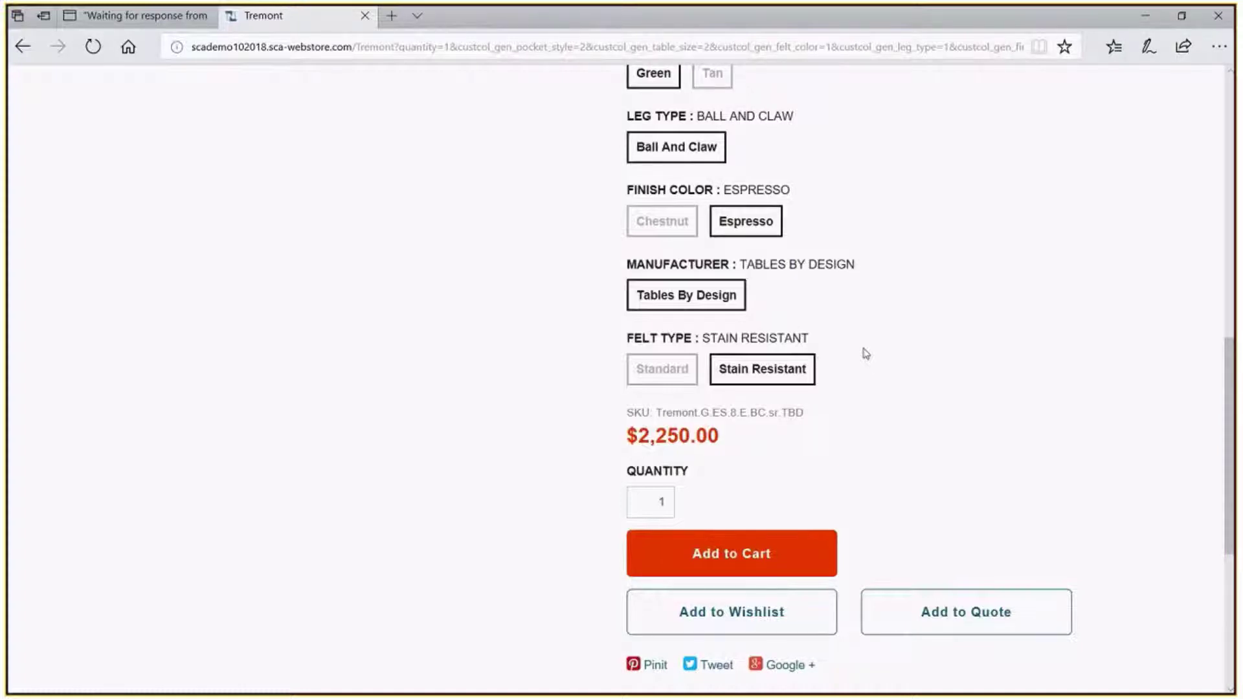
{"action": "scroll", "coordinate": [1231, 430], "scroll_direction": "down", "scroll_amount": 2}
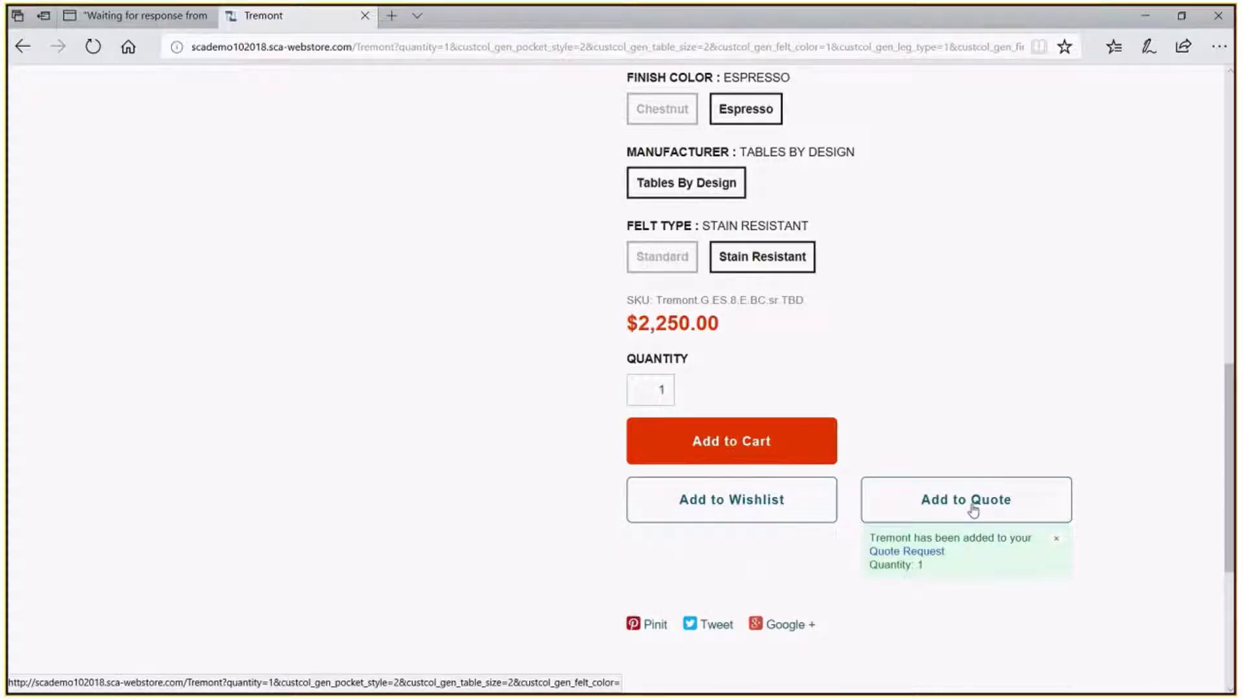
{"action": "left_click", "coordinate": [926, 554]}
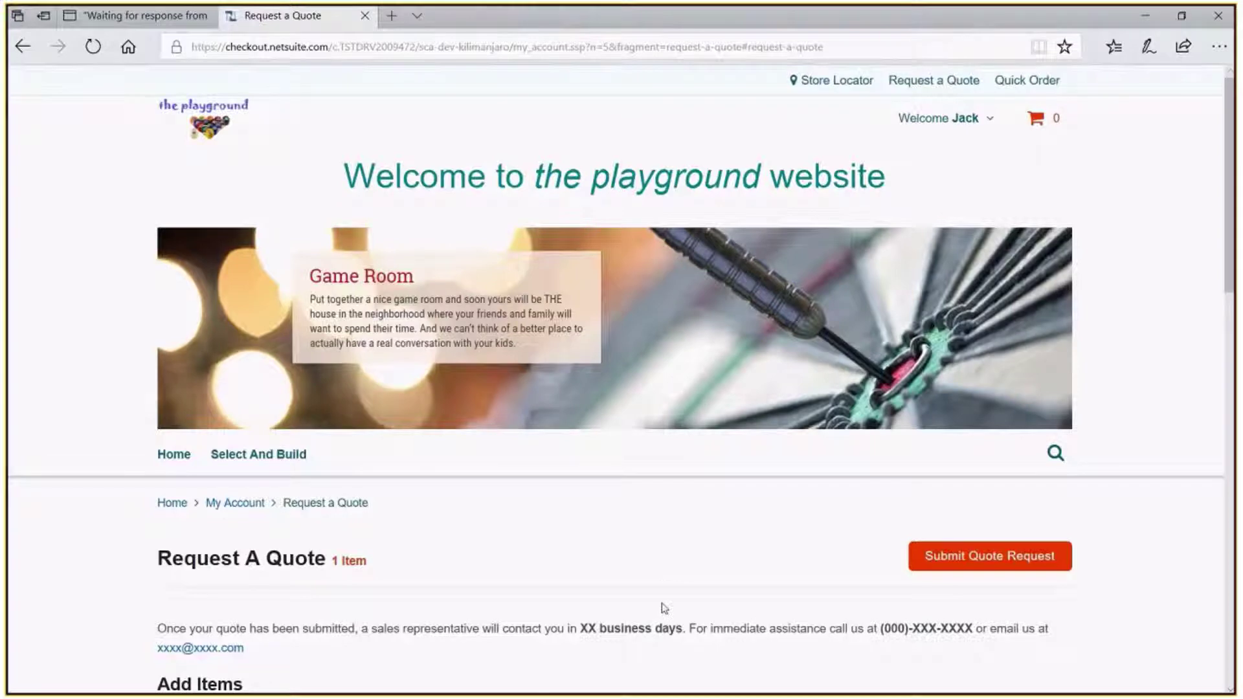
{"action": "scroll", "coordinate": [664, 573], "scroll_direction": "down", "scroll_amount": 5}
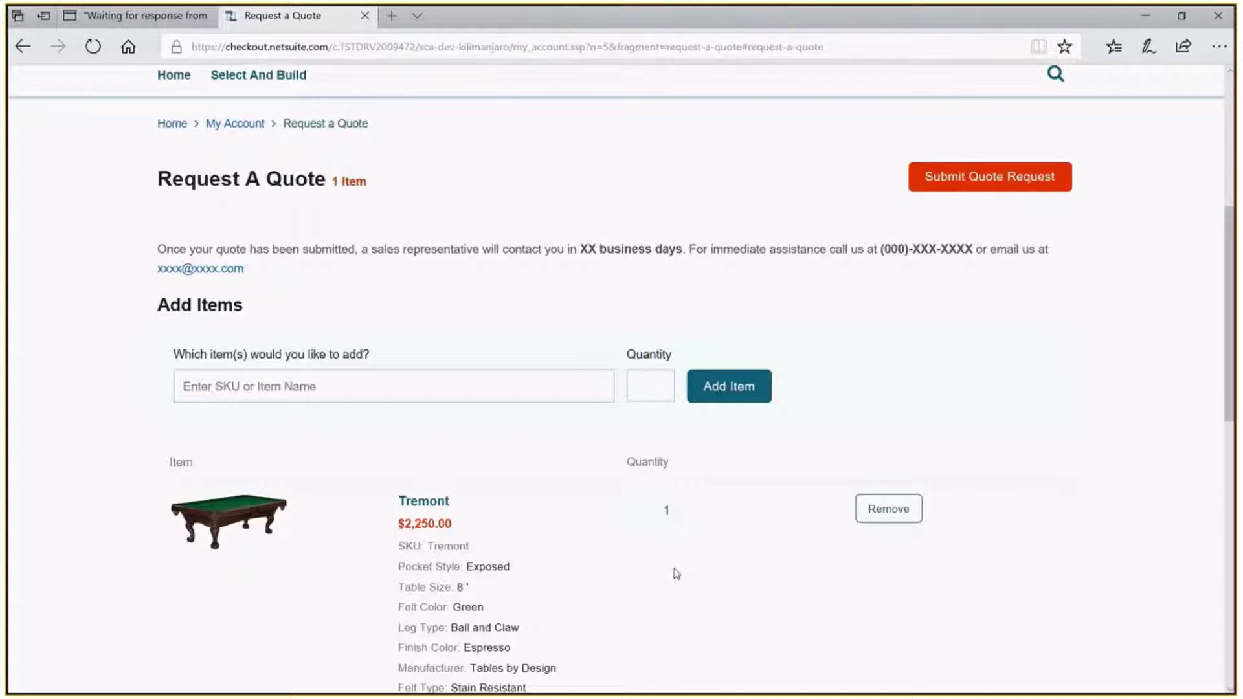
Step: Review the quote request's item, shipping address and comments section, submit the request, and check the confirmation
{"action": "scroll", "coordinate": [1068, 482], "scroll_direction": "down", "scroll_amount": 4}
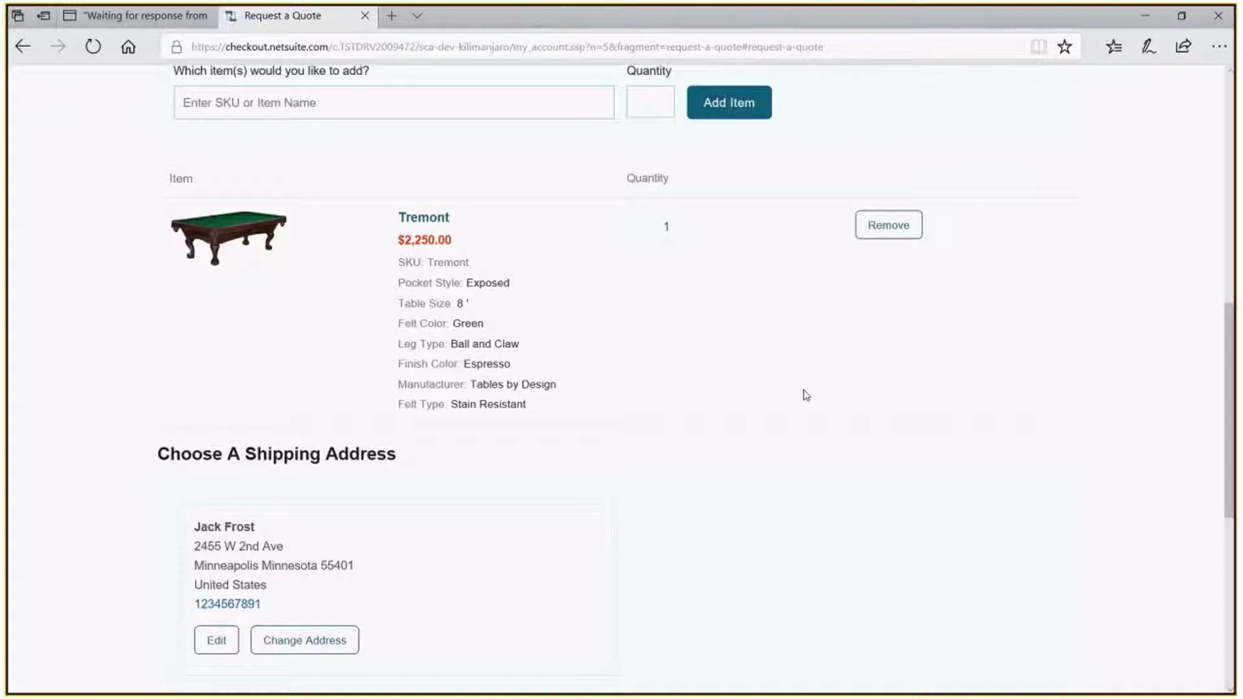
{"action": "scroll", "coordinate": [492, 521], "scroll_direction": "down", "scroll_amount": 3}
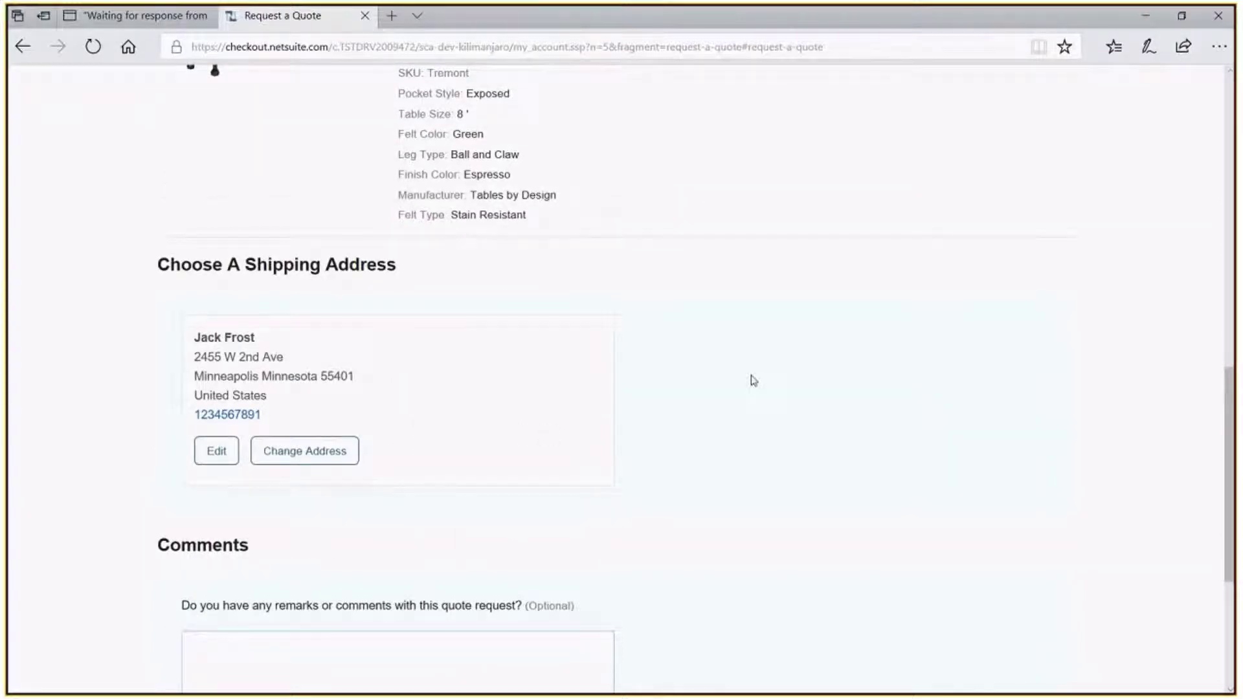
{"action": "scroll", "coordinate": [753, 380], "scroll_direction": "down", "scroll_amount": 5}
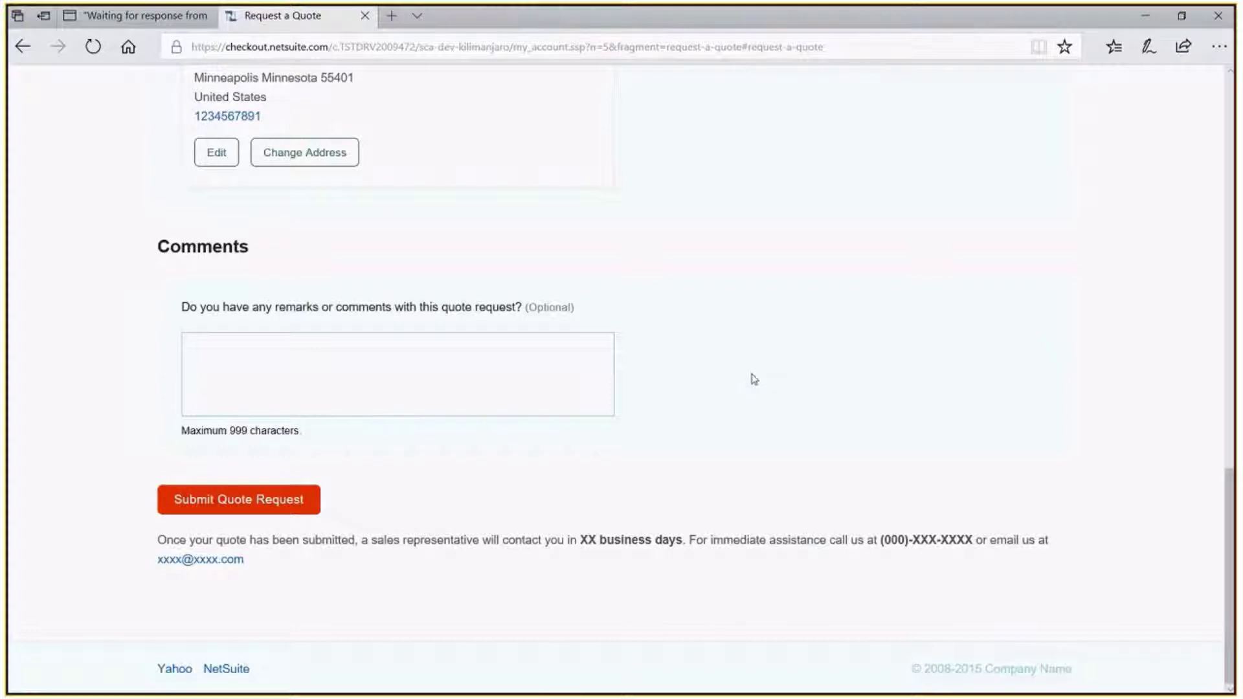
{"action": "scroll", "coordinate": [756, 380], "scroll_direction": "up", "scroll_amount": 10}
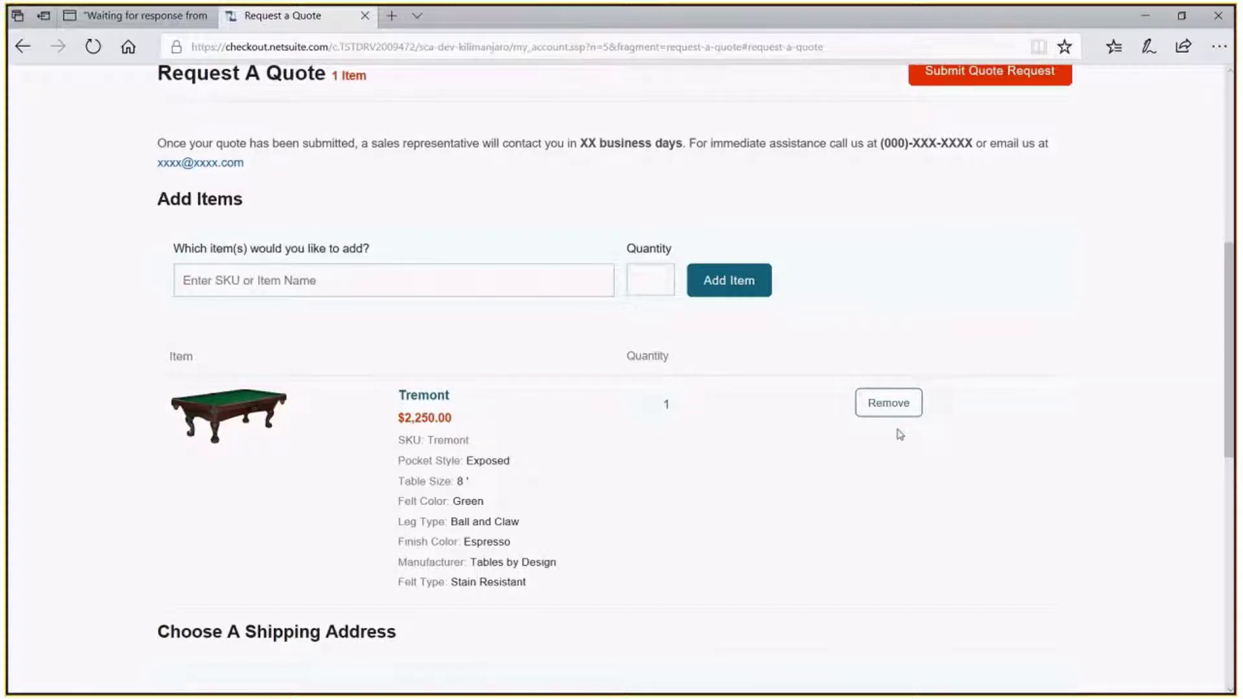
{"action": "scroll", "coordinate": [1052, 386], "scroll_direction": "up", "scroll_amount": 4}
{"action": "left_click", "coordinate": [1021, 367]}
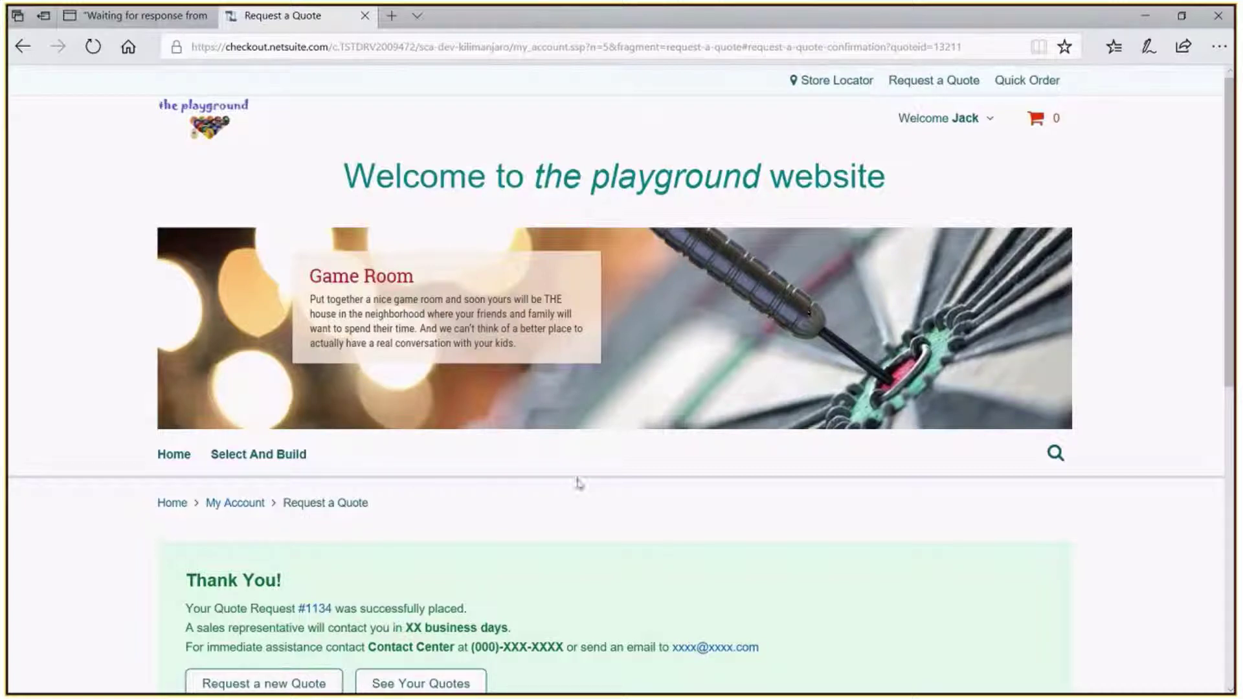
{"action": "scroll", "coordinate": [688, 497], "scroll_direction": "down", "scroll_amount": 1}
{"action": "scroll", "coordinate": [688, 497], "scroll_direction": "down", "scroll_amount": 3}
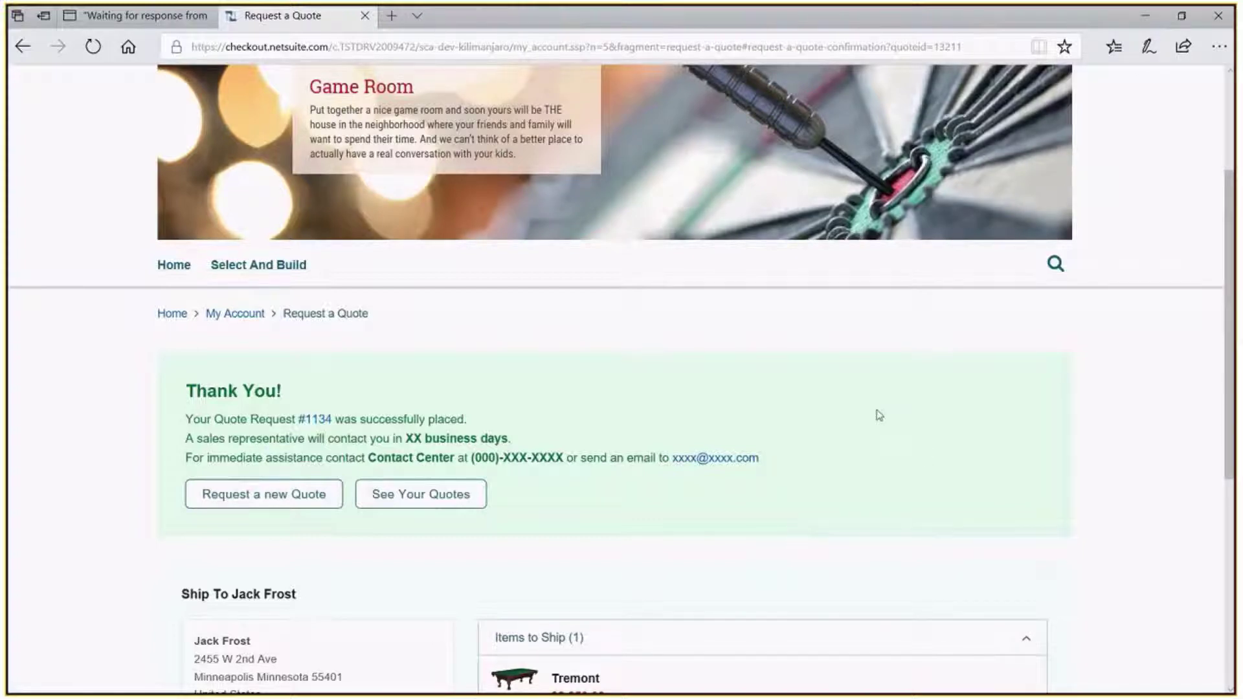
{"action": "scroll", "coordinate": [612, 370], "scroll_direction": "up", "scroll_amount": 3}
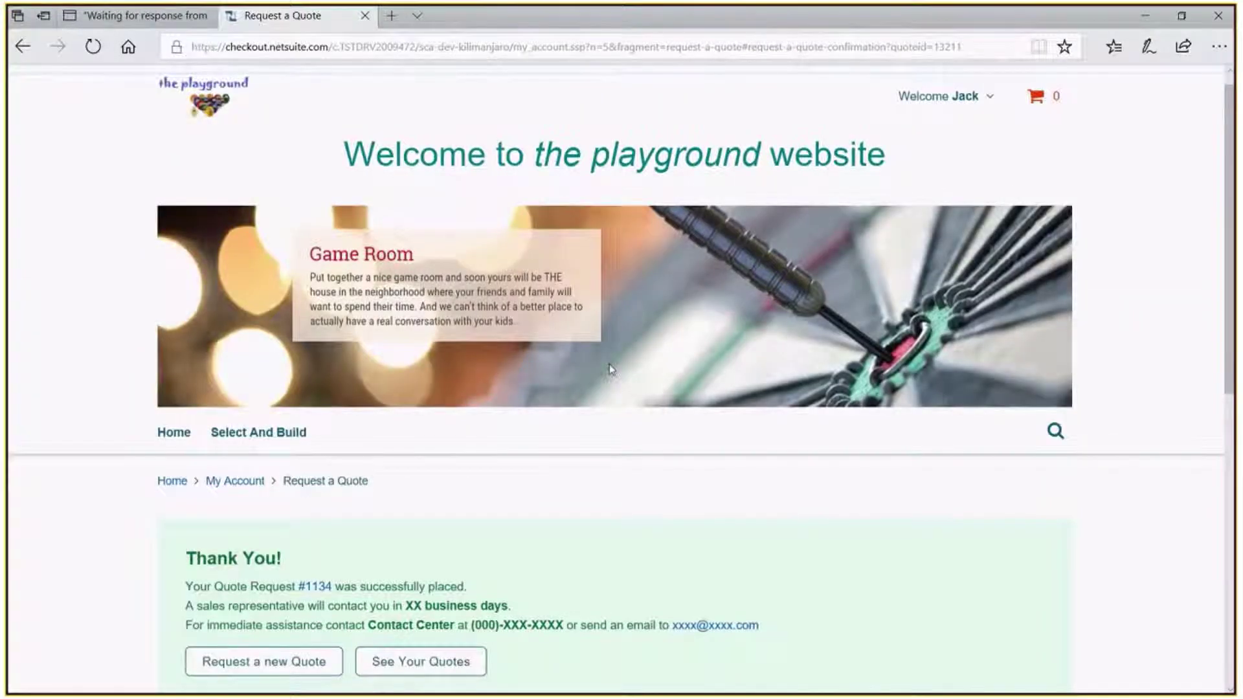
Step: Switch to NetSuite, open the list of estimates and sort it by internal ID in descending order
{"action": "key", "text": "ctrl+Tab"}
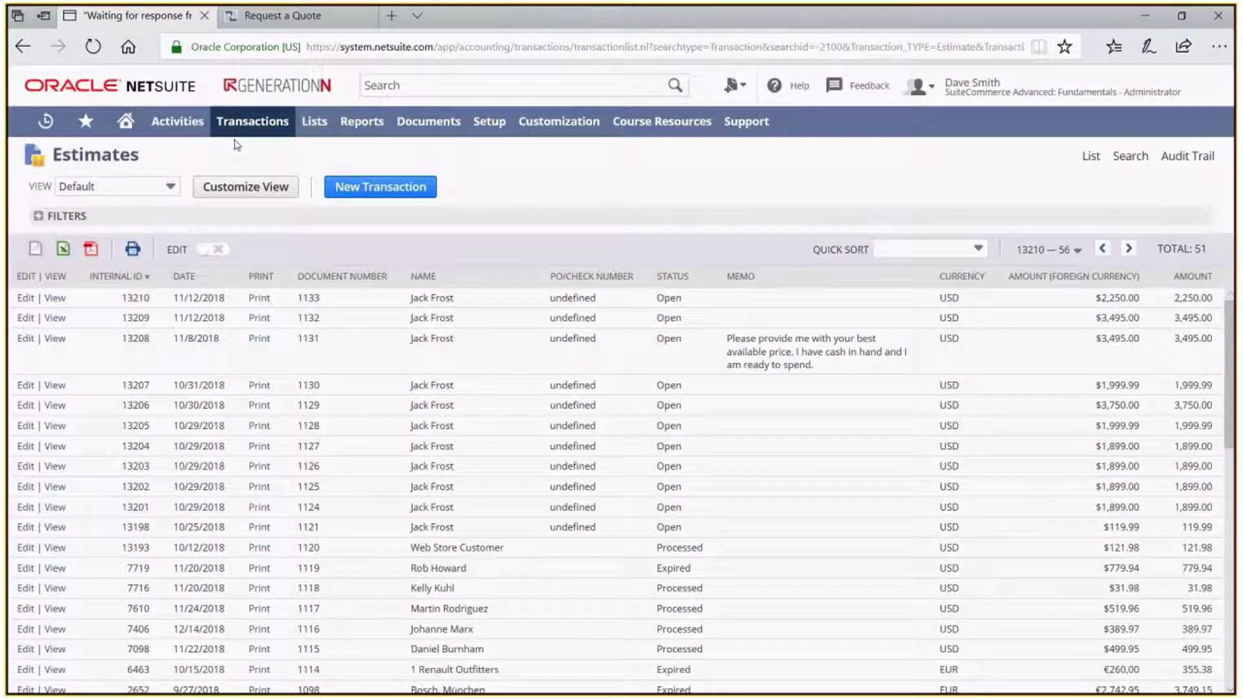
{"action": "mouse_move", "coordinate": [252, 123]}
{"action": "mouse_move", "coordinate": [246, 270]}
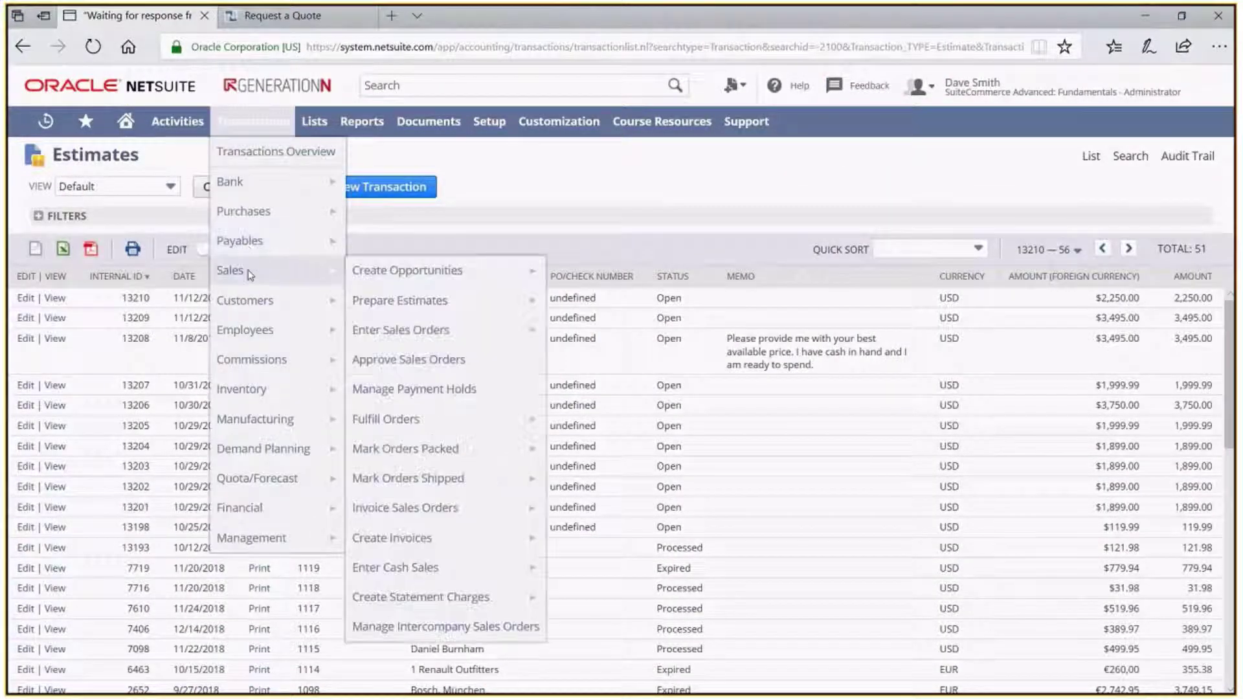
{"action": "left_click", "coordinate": [396, 304]}
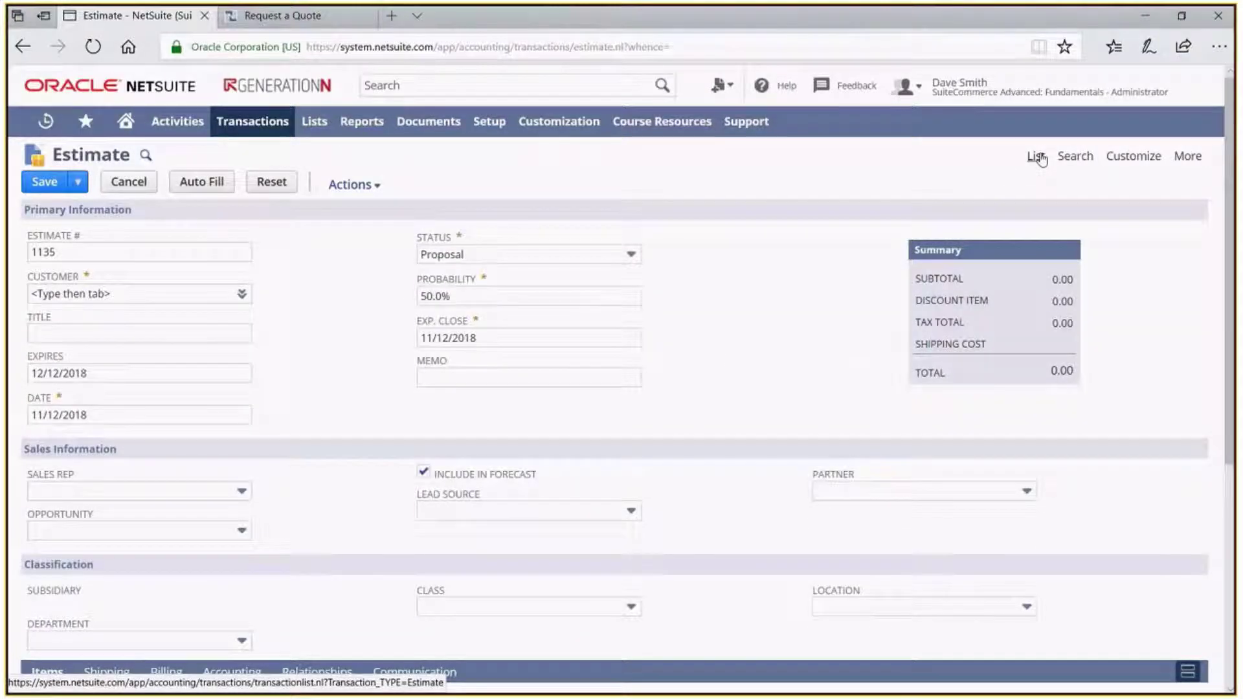
{"action": "left_click", "coordinate": [1036, 157]}
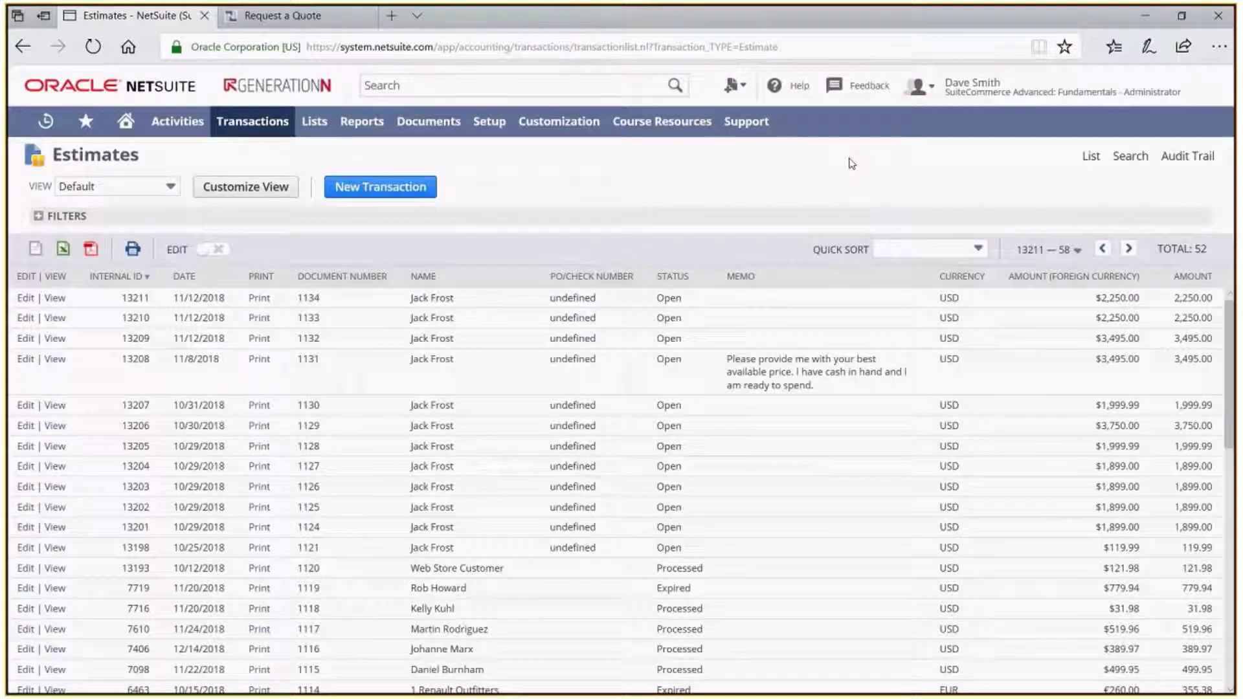
{"action": "left_click", "coordinate": [107, 280]}
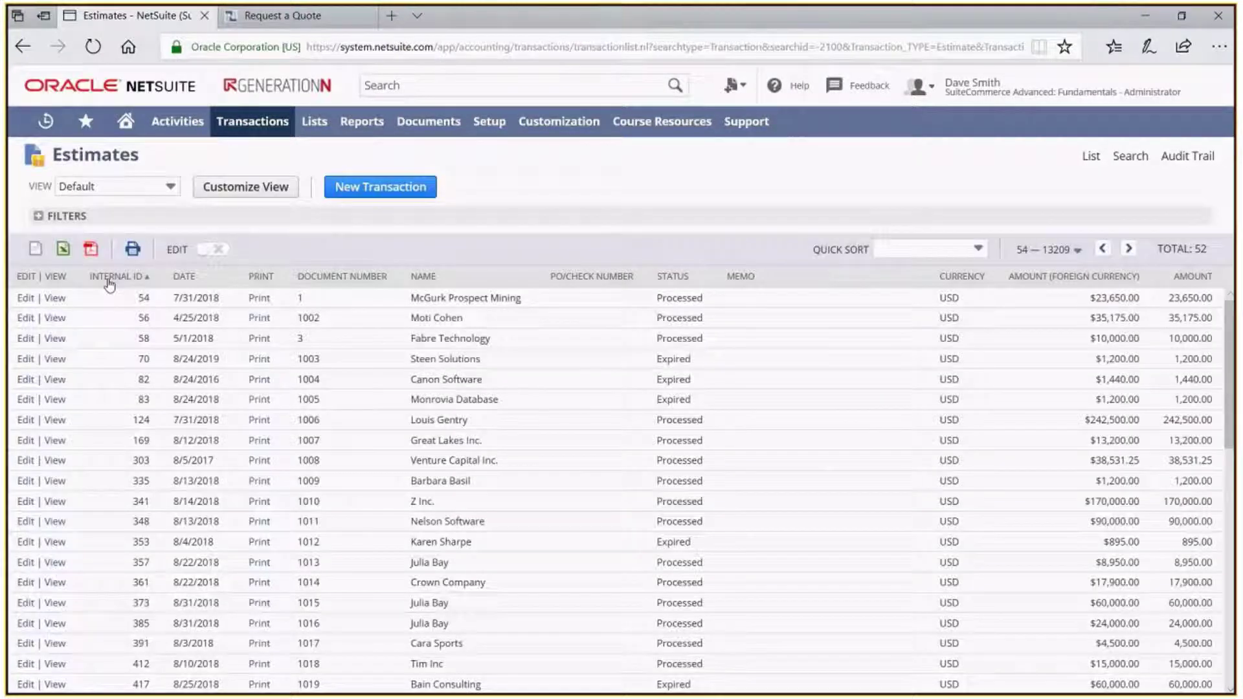
{"action": "left_click", "coordinate": [111, 279]}
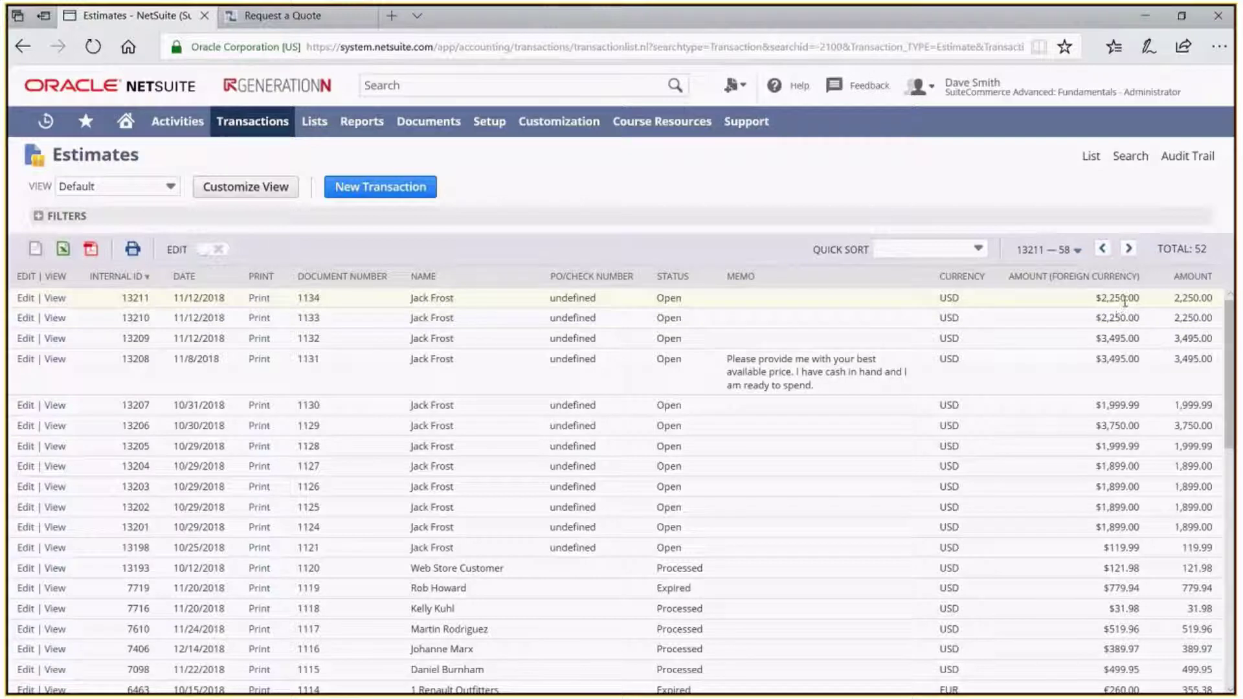
Step: View the newest estimate and examine its summary and the Tremont line's rate, amount and options
{"action": "left_click", "coordinate": [57, 299]}
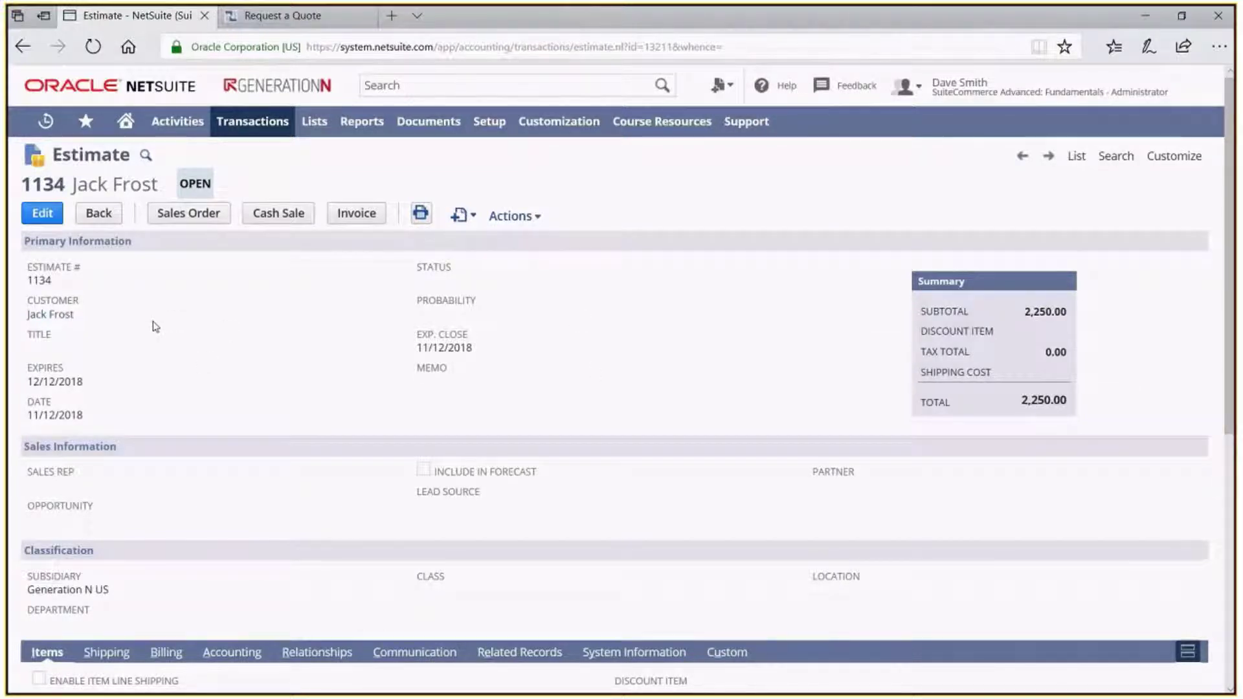
{"action": "scroll", "coordinate": [155, 325], "scroll_direction": "down", "scroll_amount": 3}
{"action": "scroll", "coordinate": [161, 326], "scroll_direction": "up", "scroll_amount": 2}
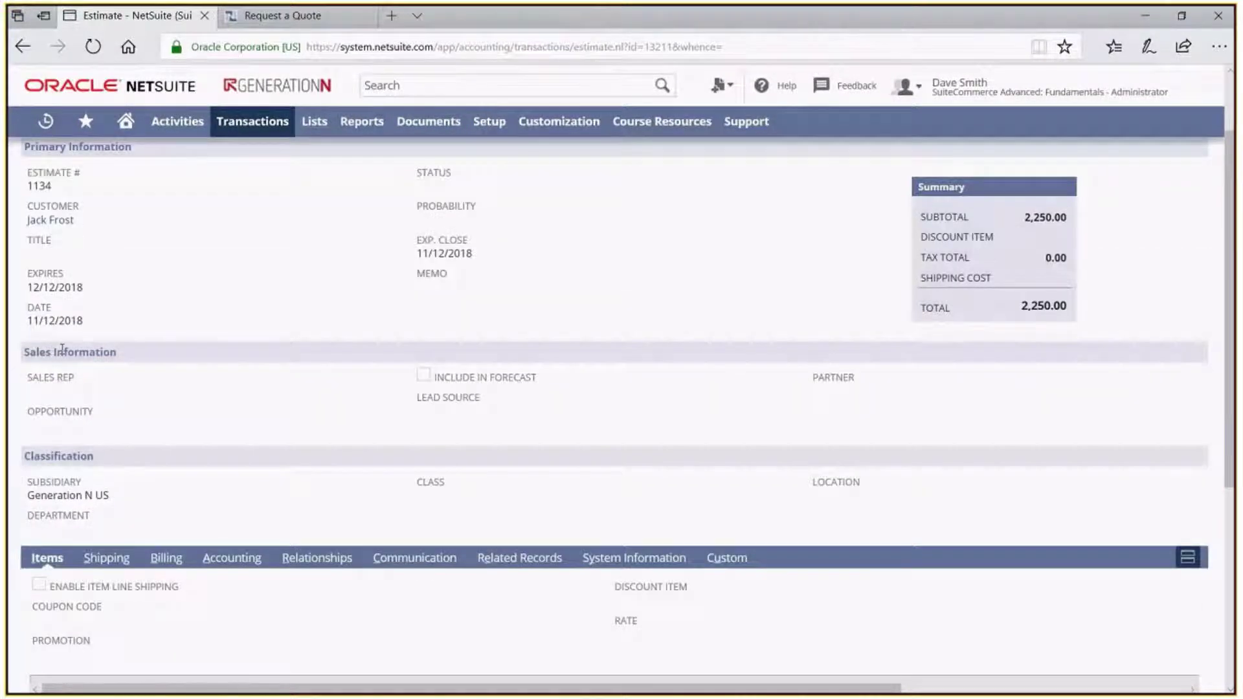
{"action": "scroll", "coordinate": [195, 332], "scroll_direction": "down", "scroll_amount": 5}
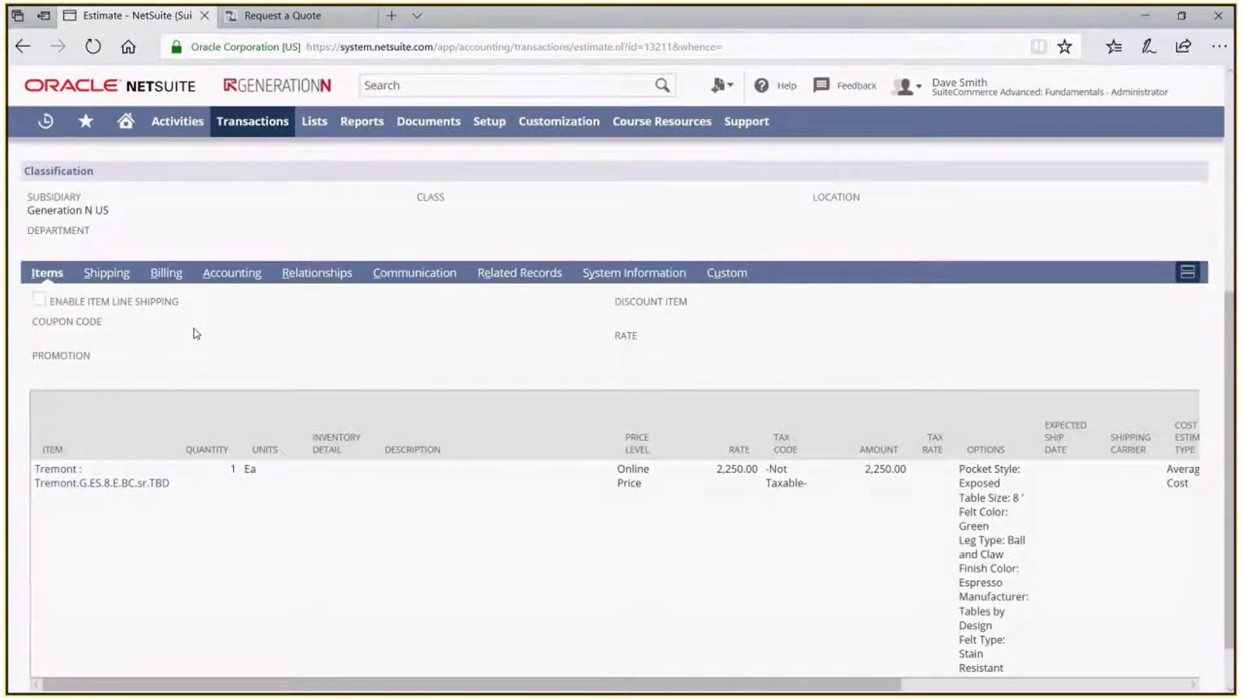
{"action": "scroll", "coordinate": [196, 335], "scroll_direction": "down", "scroll_amount": 1}
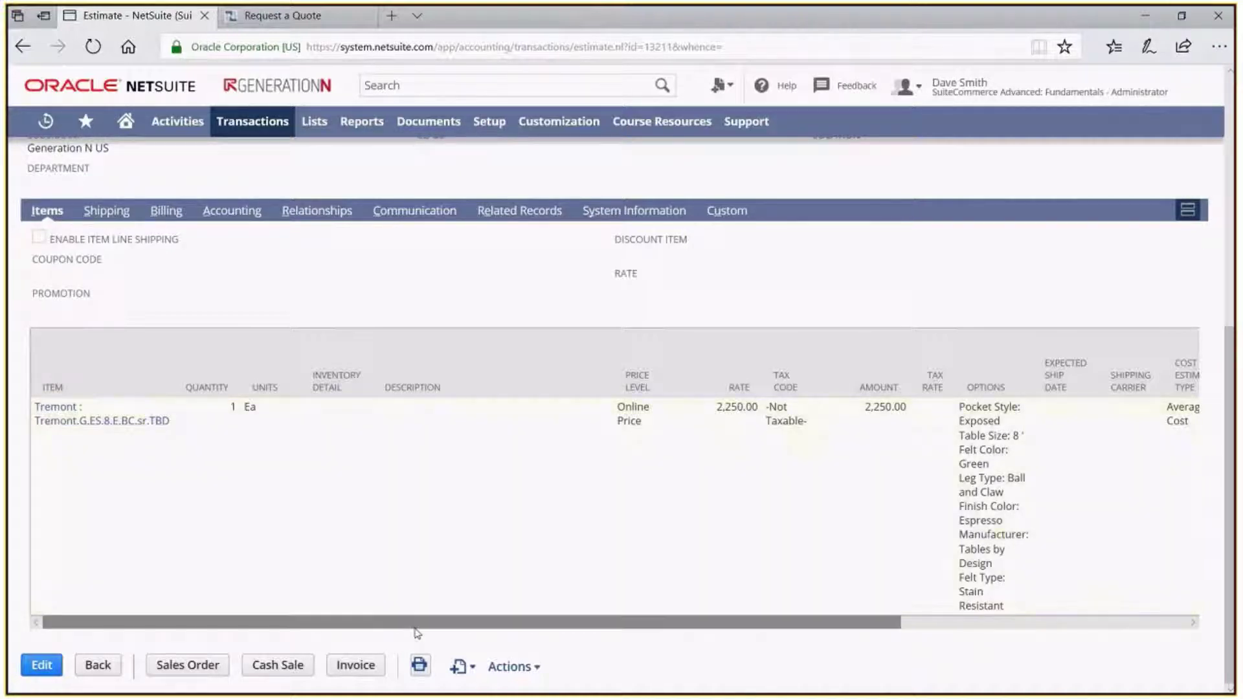
{"action": "left_click_drag", "start_coordinate": [422, 624], "coordinate": [374, 612]}
{"action": "scroll", "coordinate": [434, 567], "scroll_direction": "up", "scroll_amount": 5}
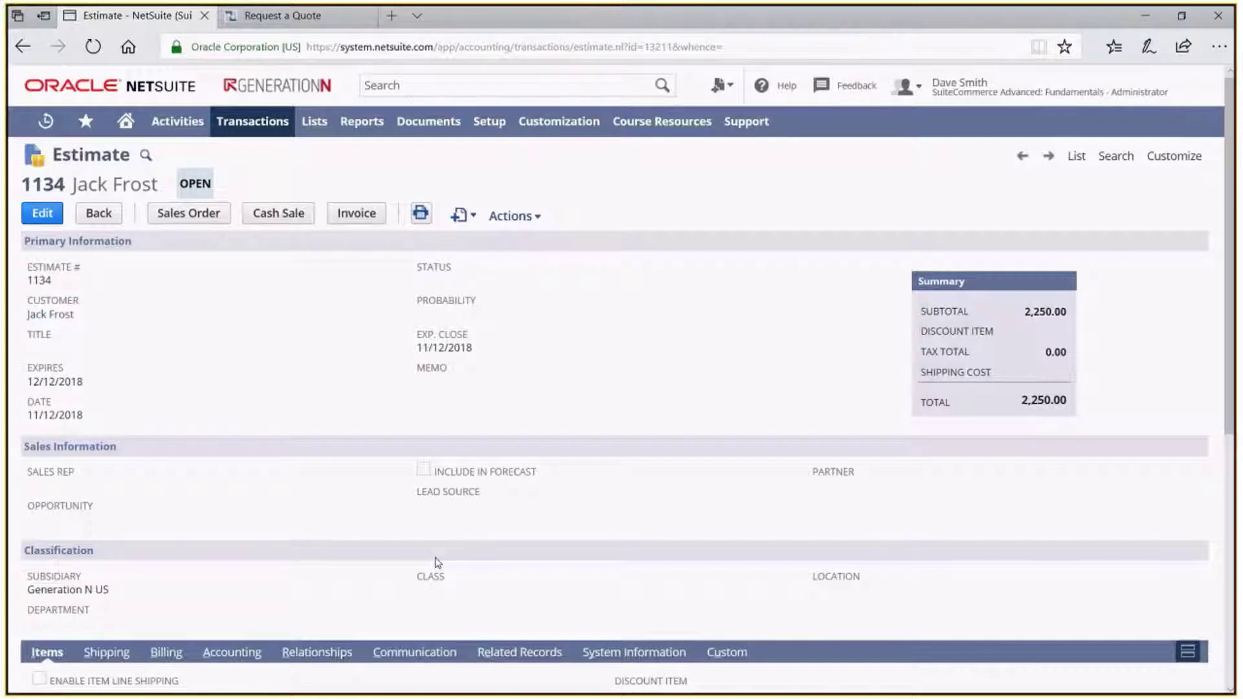
Step: Return to the web store, list the customer's quotes, and open the newest one to examine its items, summary and required information
{"action": "left_click", "coordinate": [323, 15]}
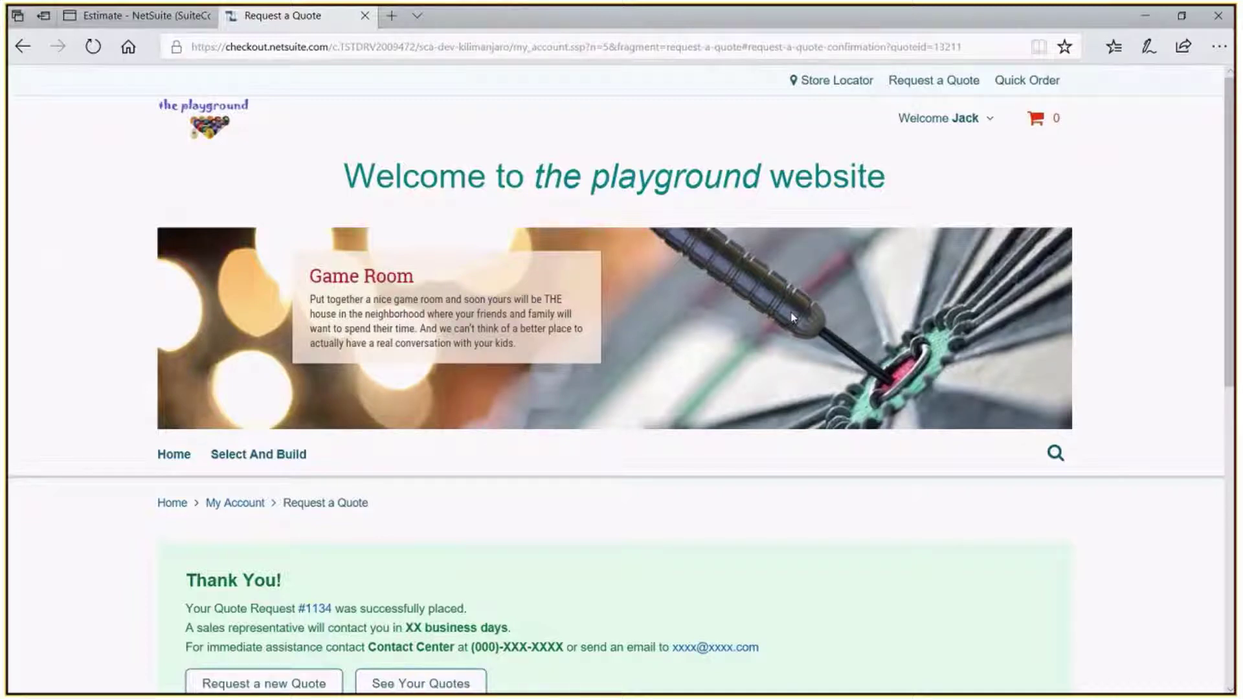
{"action": "scroll", "coordinate": [577, 407], "scroll_direction": "down", "scroll_amount": 3}
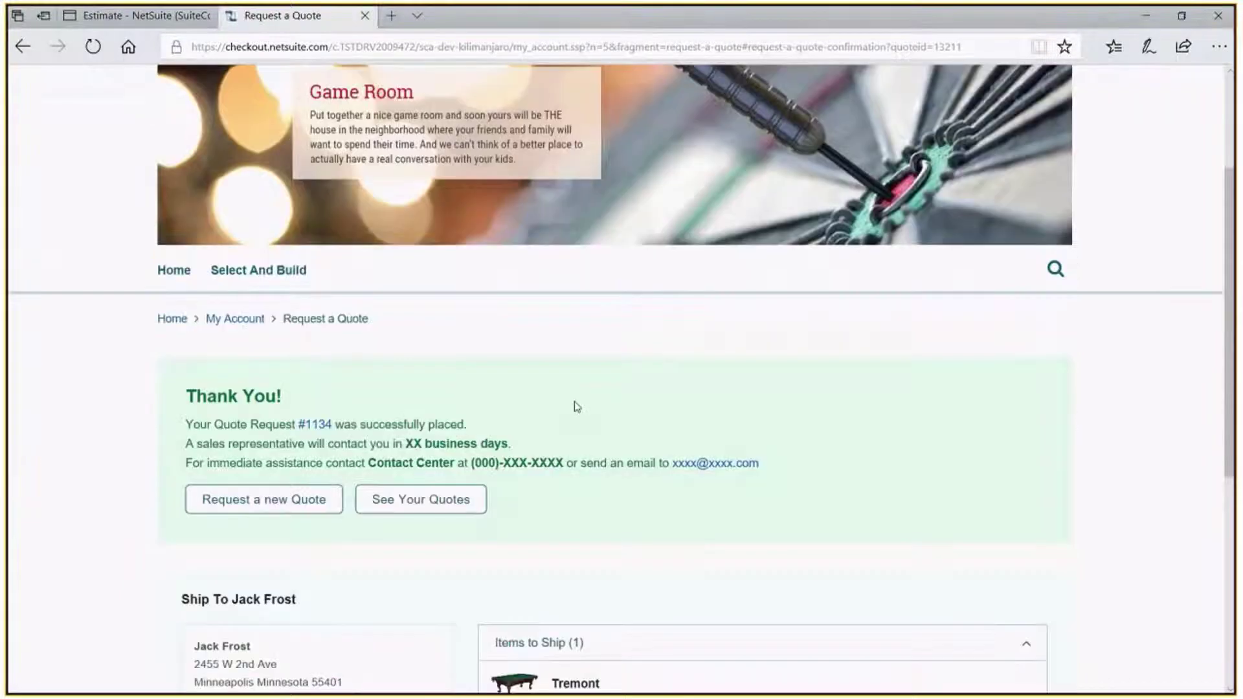
{"action": "left_click", "coordinate": [455, 497]}
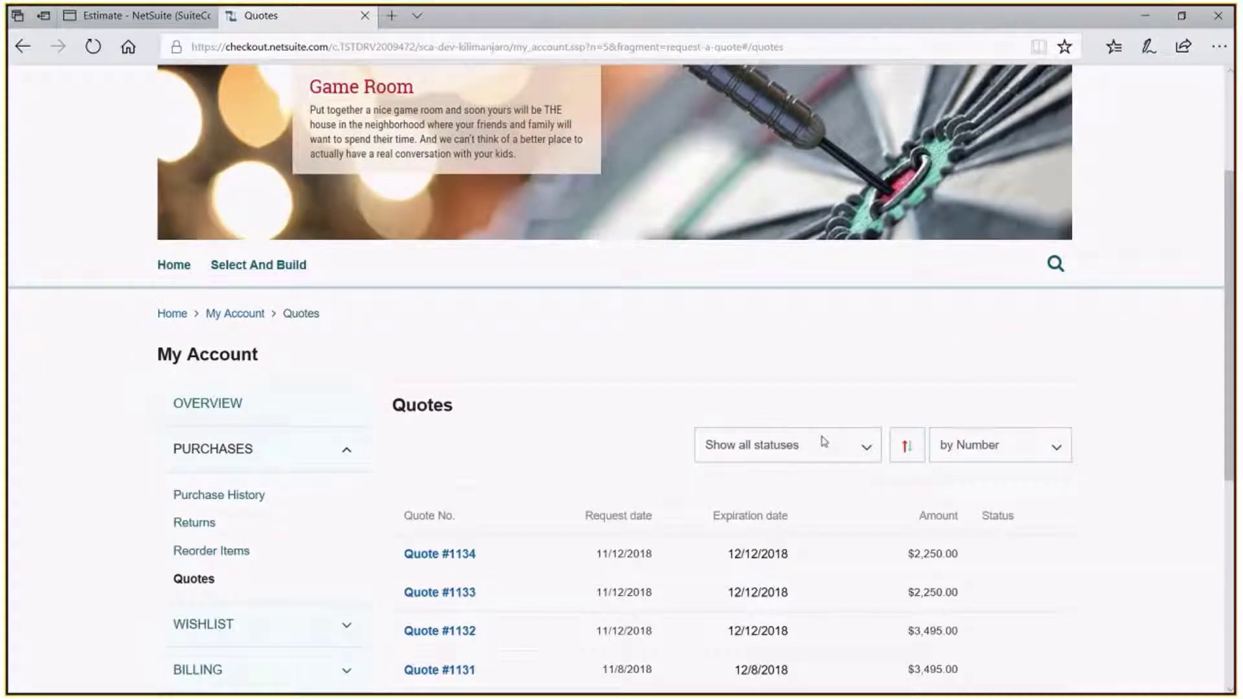
{"action": "left_click", "coordinate": [438, 555]}
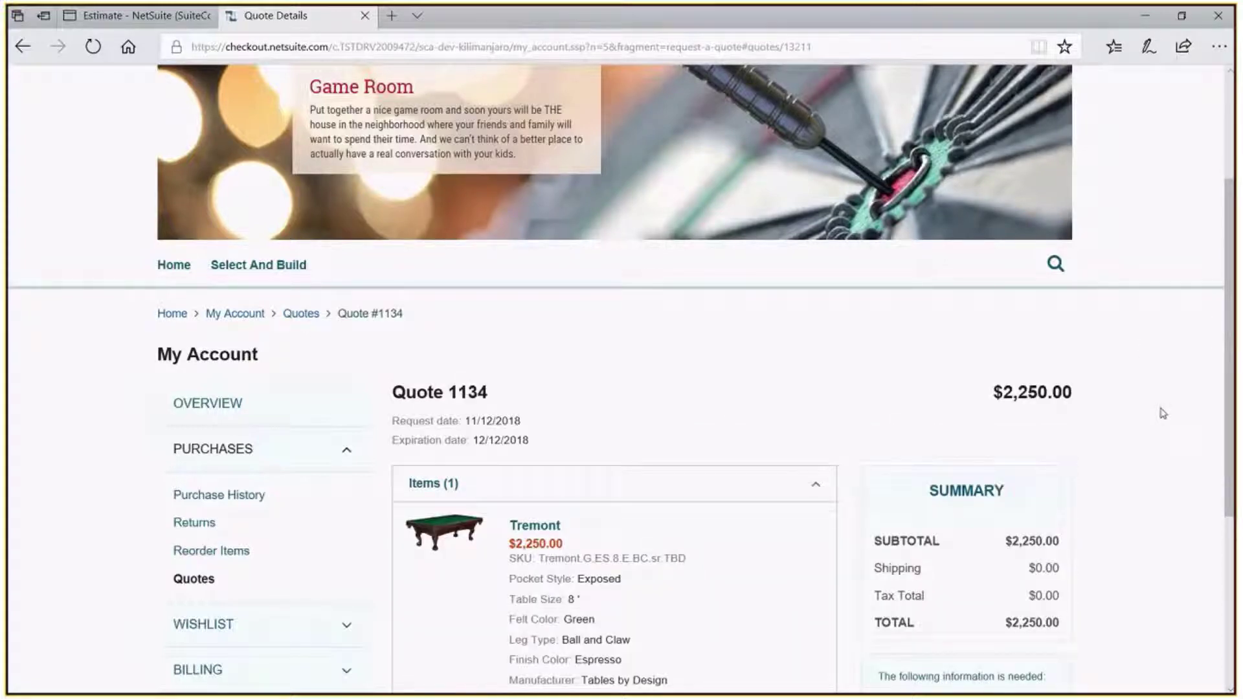
{"action": "scroll", "coordinate": [1160, 411], "scroll_direction": "down", "scroll_amount": 5}
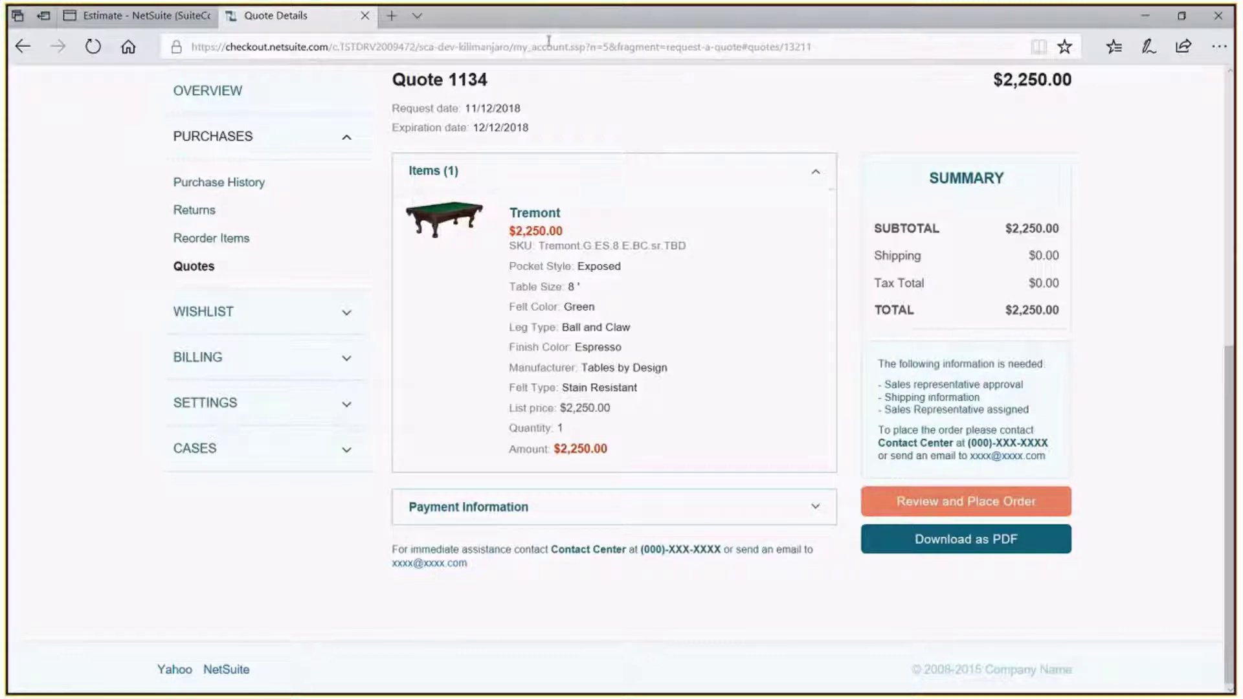
Step: Switch back to NetSuite and open the search page for items
{"action": "left_click", "coordinate": [176, 24]}
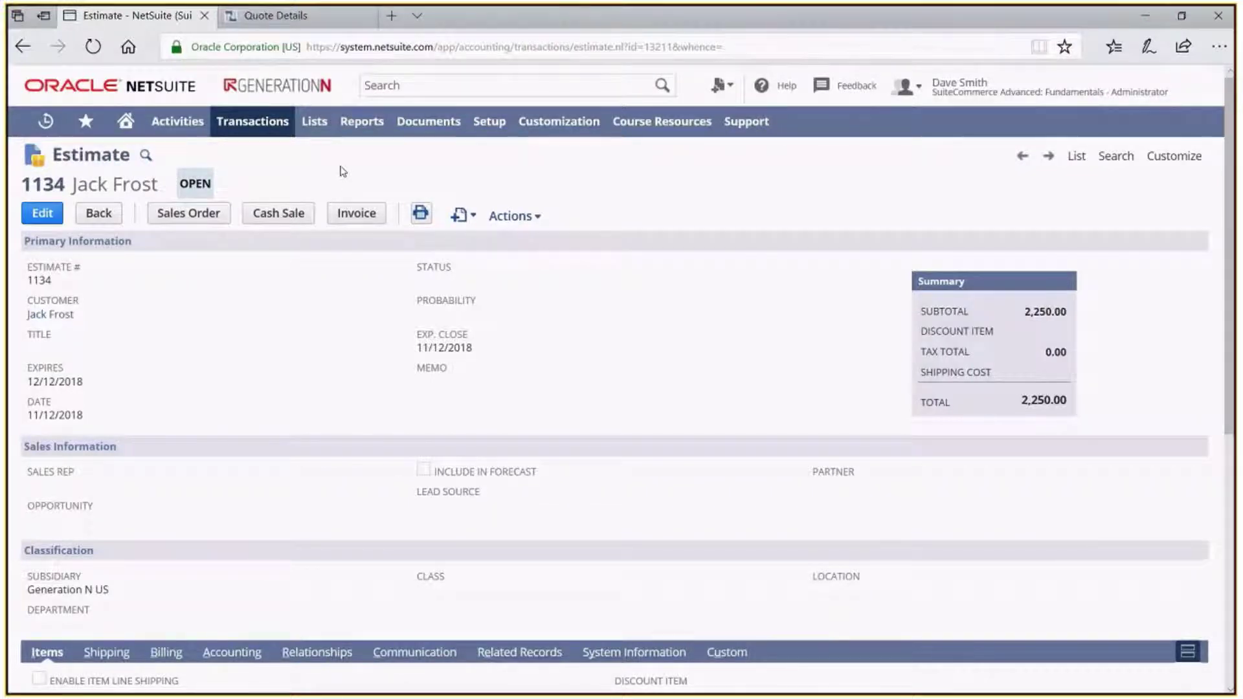
{"action": "mouse_move", "coordinate": [278, 131]}
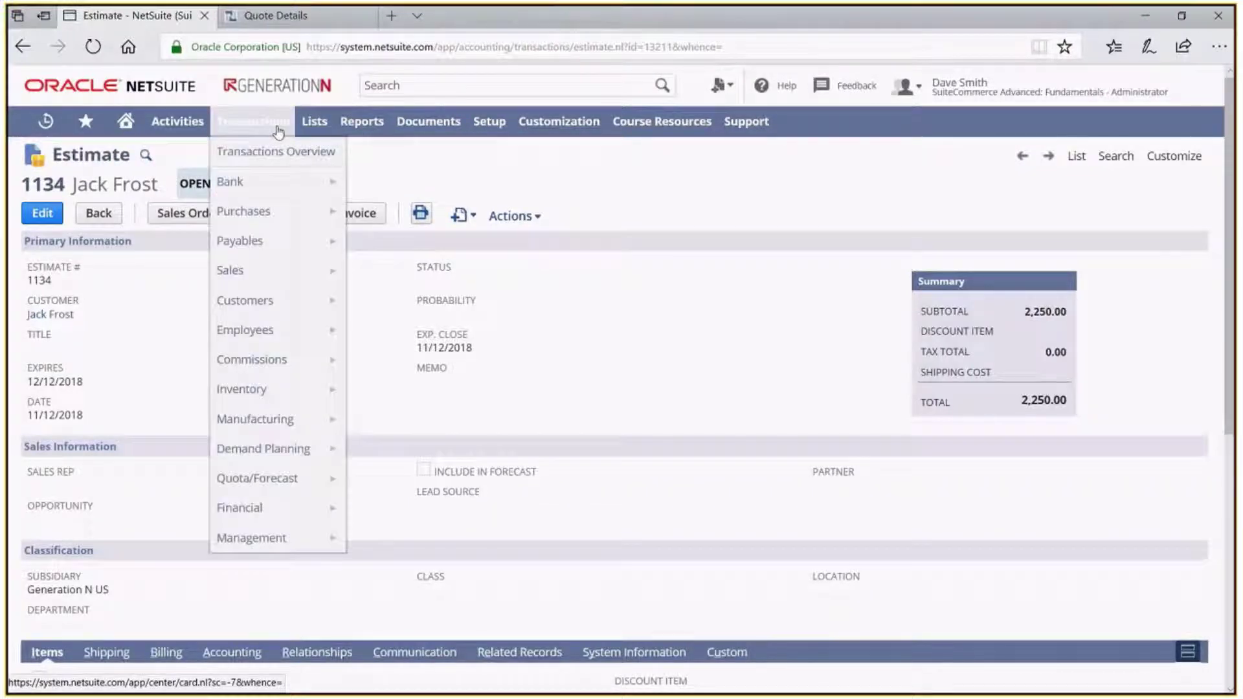
{"action": "mouse_move", "coordinate": [314, 124]}
{"action": "mouse_move", "coordinate": [331, 194]}
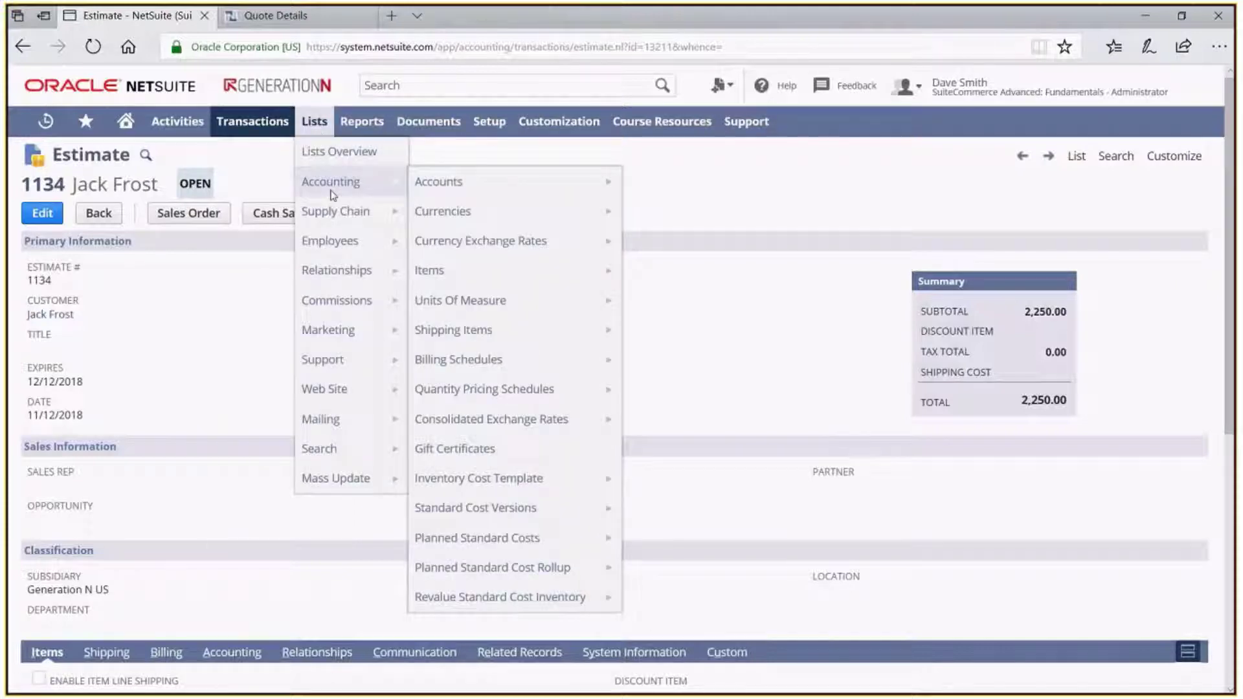
{"action": "mouse_move", "coordinate": [444, 192]}
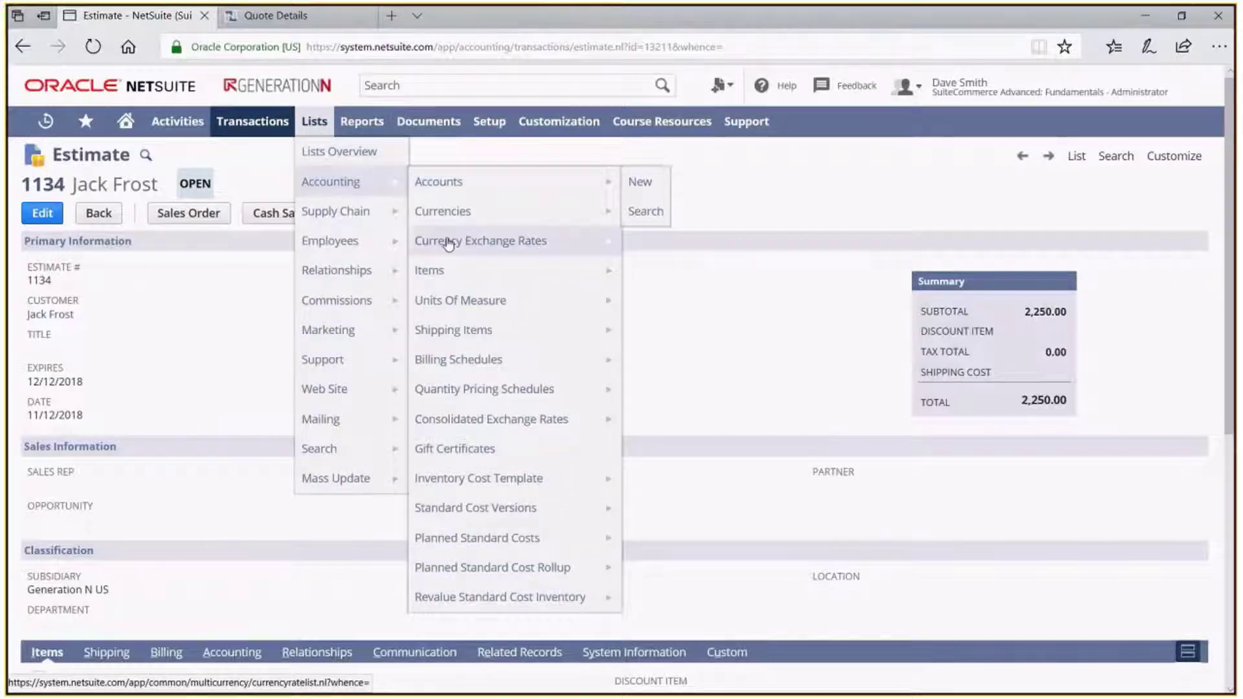
{"action": "mouse_move", "coordinate": [446, 272]}
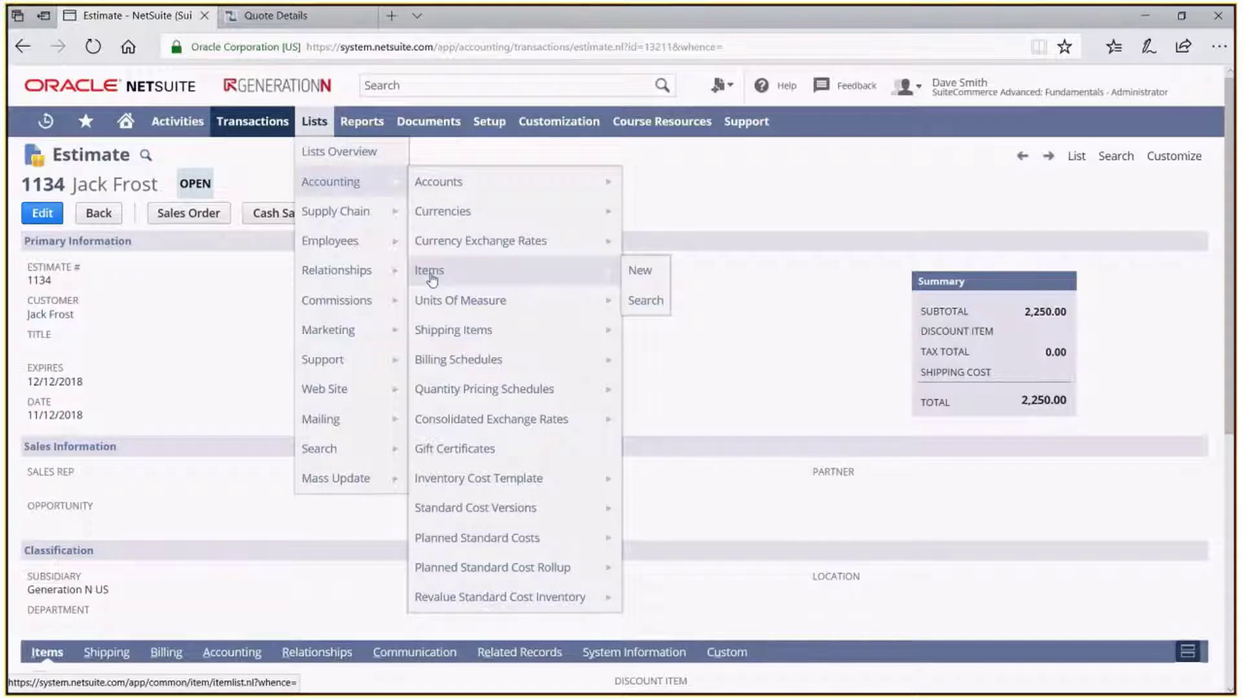
{"action": "left_click", "coordinate": [646, 303]}
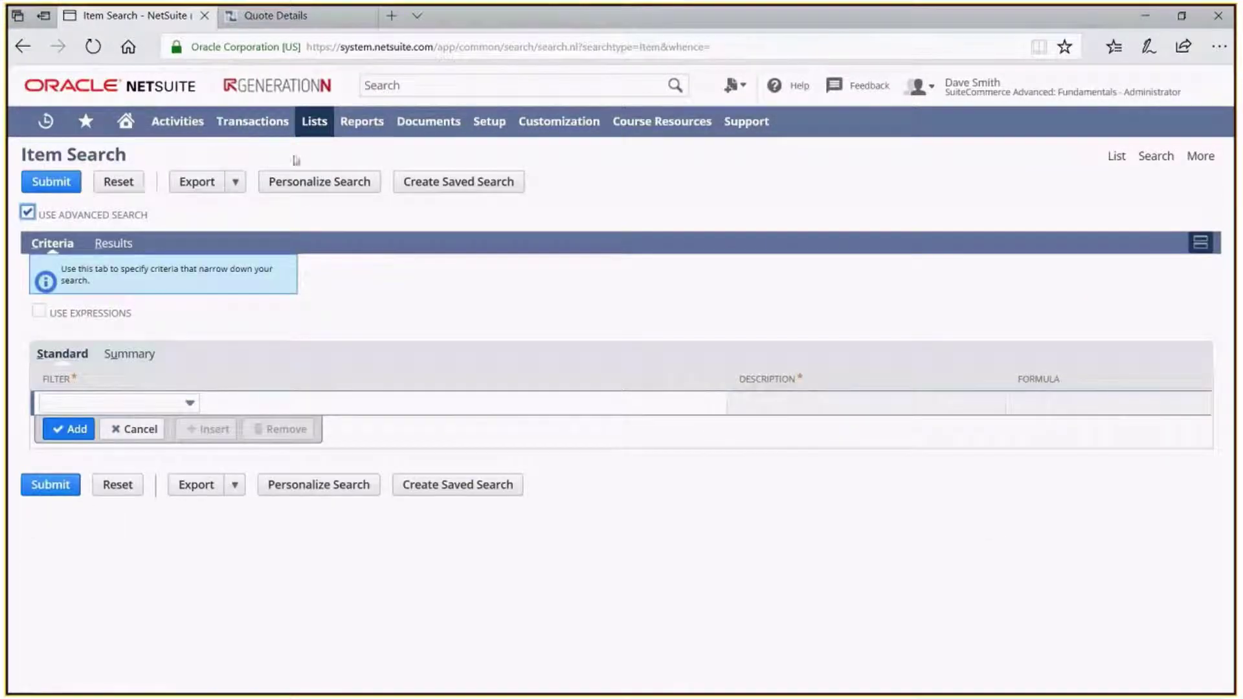
Step: Search all records for "Tremont" and open the parent Tremont inventory item
{"action": "left_click", "coordinate": [458, 87]}
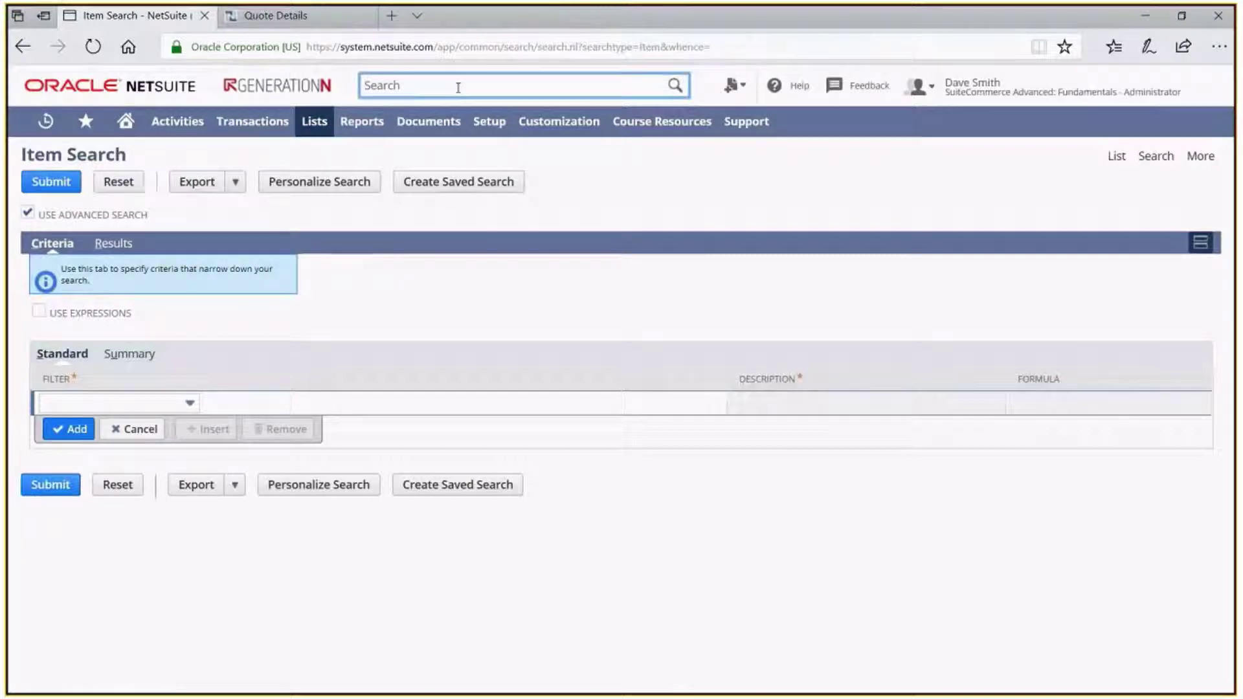
{"action": "type", "text": "Tre"}
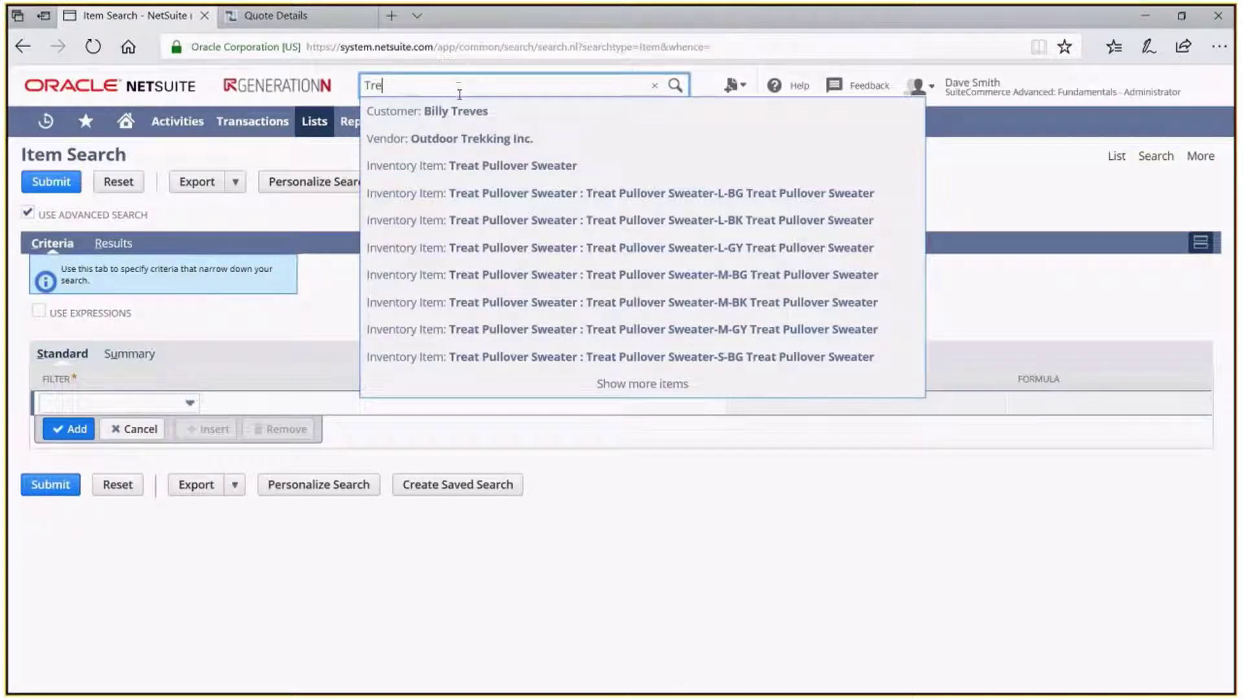
{"action": "key", "text": "BackSpace"}
{"action": "key", "text": "BackSpace"}
{"action": "key", "text": "BackSpace"}
{"action": "key", "text": "alt+Tab"}
{"action": "key", "text": "alt+Tab"}
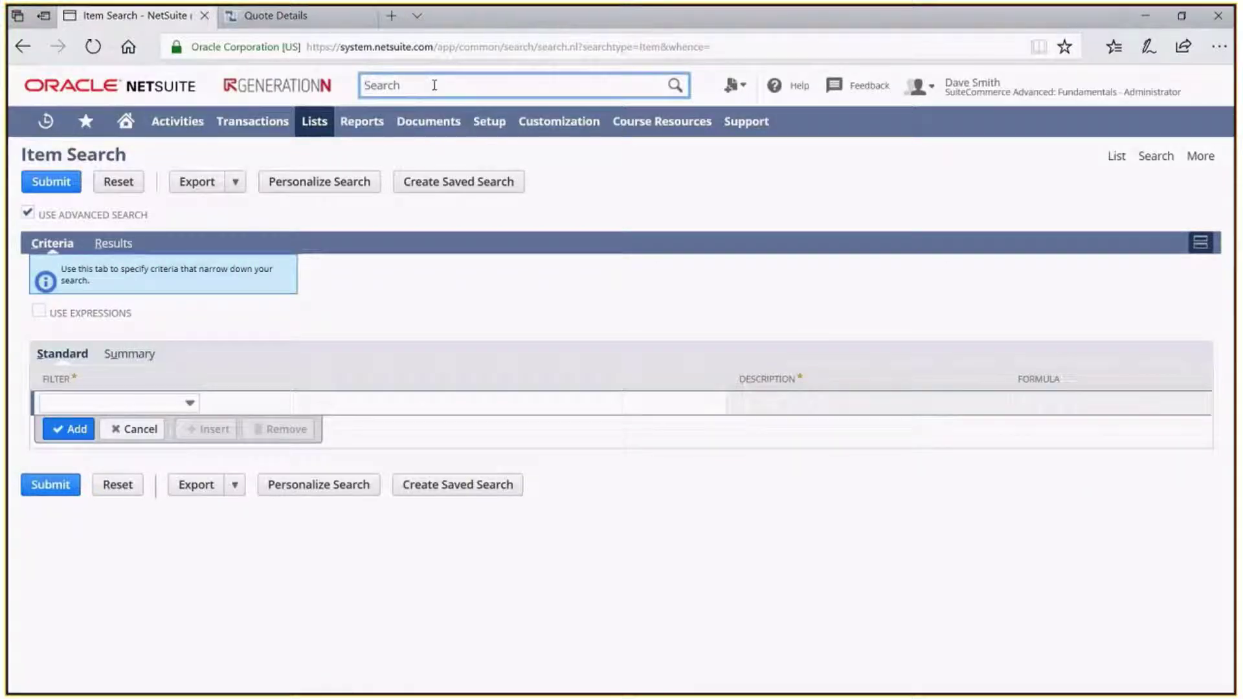
{"action": "type", "text": "rm"}
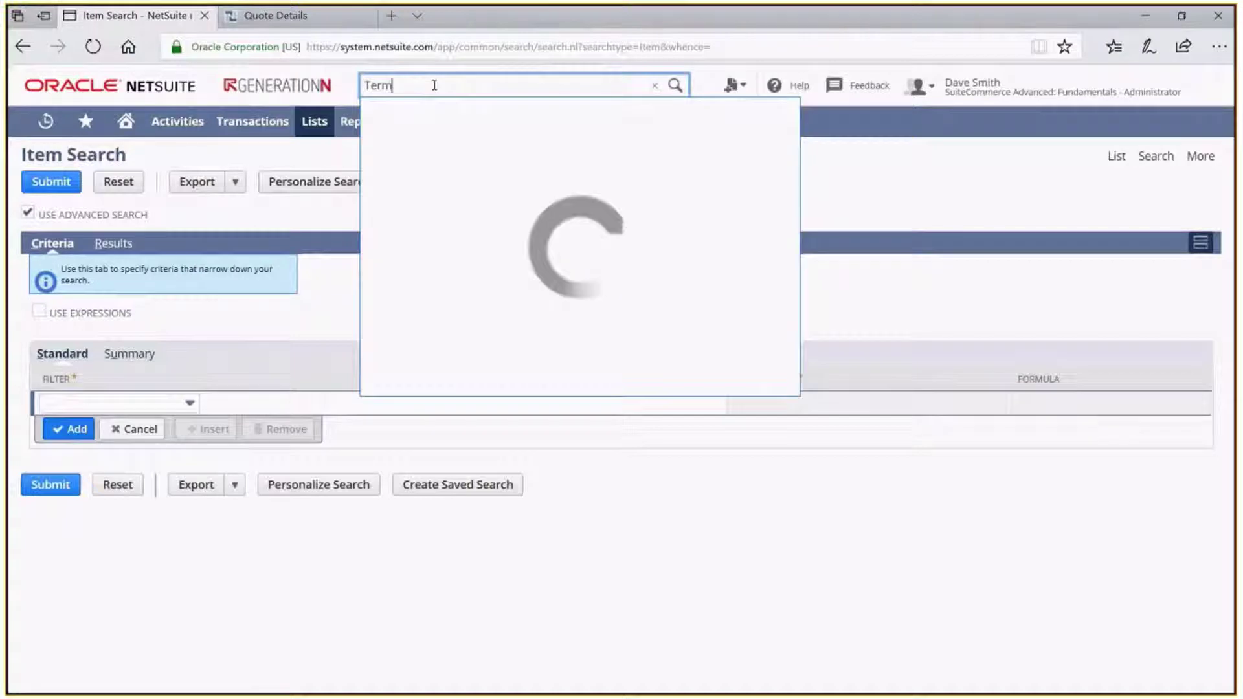
{"action": "key", "text": "BackSpace"}
{"action": "key", "text": "BackSpace"}
{"action": "key", "text": "BackSpace"}
{"action": "type", "text": "re"}
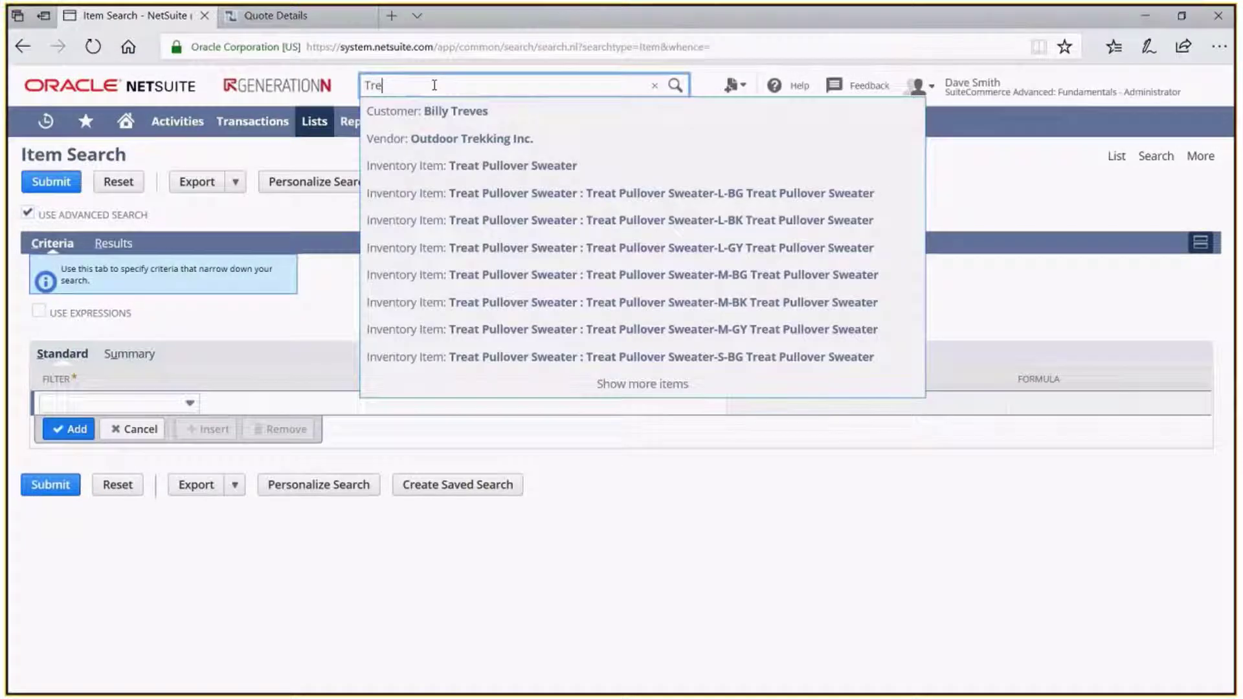
{"action": "type", "text": "mont"}
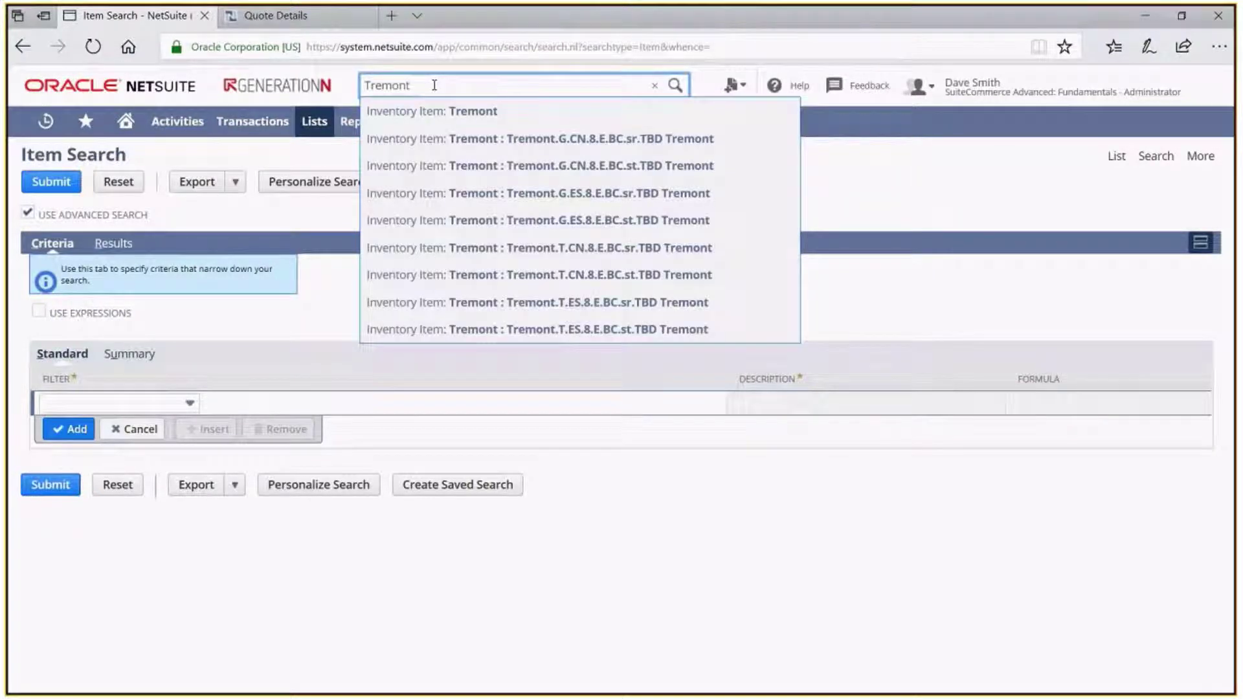
{"action": "left_click", "coordinate": [442, 121]}
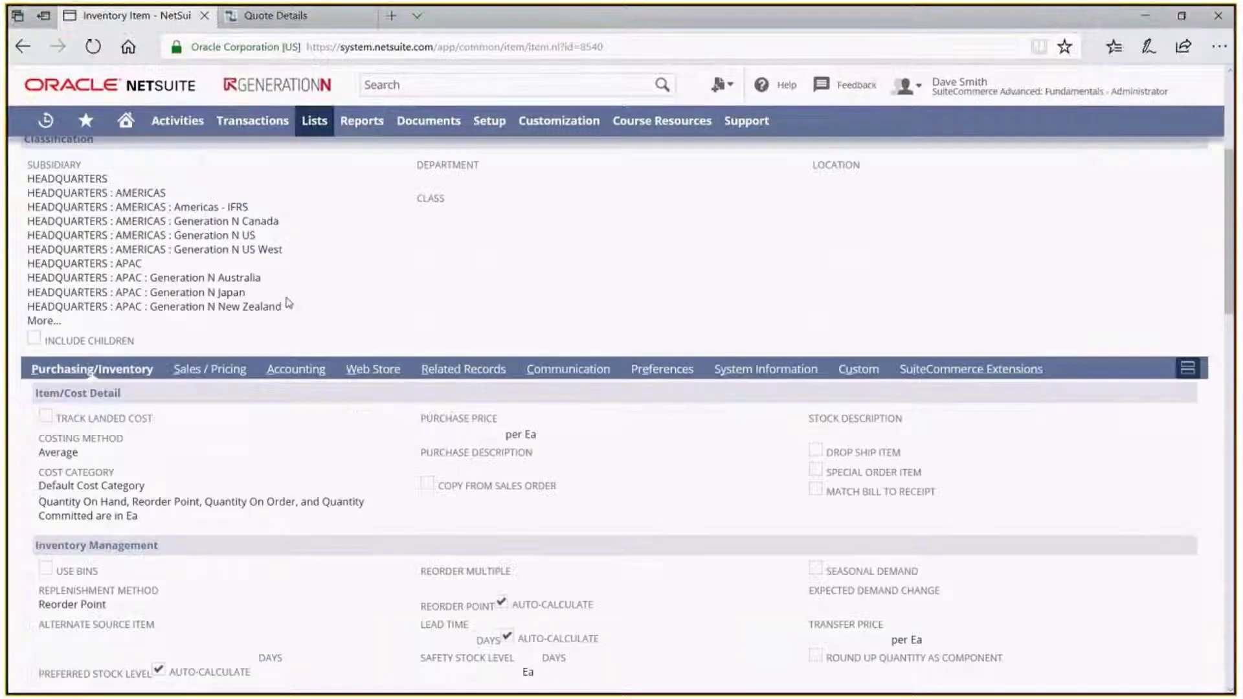
Step: Show the Tremont item's accounting details and examine its matrix item name template, option values and list of child items
{"action": "scroll", "coordinate": [289, 303], "scroll_direction": "down", "scroll_amount": 4}
{"action": "scroll", "coordinate": [288, 303], "scroll_direction": "down", "scroll_amount": 2}
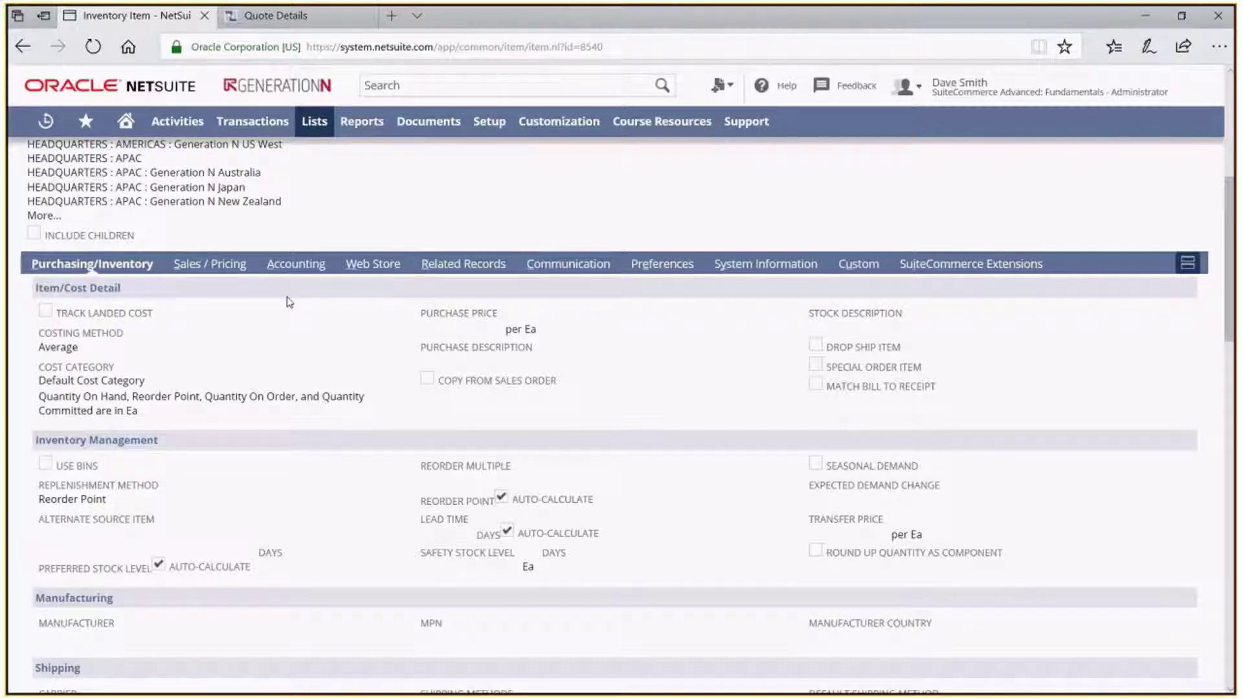
{"action": "left_click", "coordinate": [305, 269]}
{"action": "scroll", "coordinate": [319, 347], "scroll_direction": "down", "scroll_amount": 1}
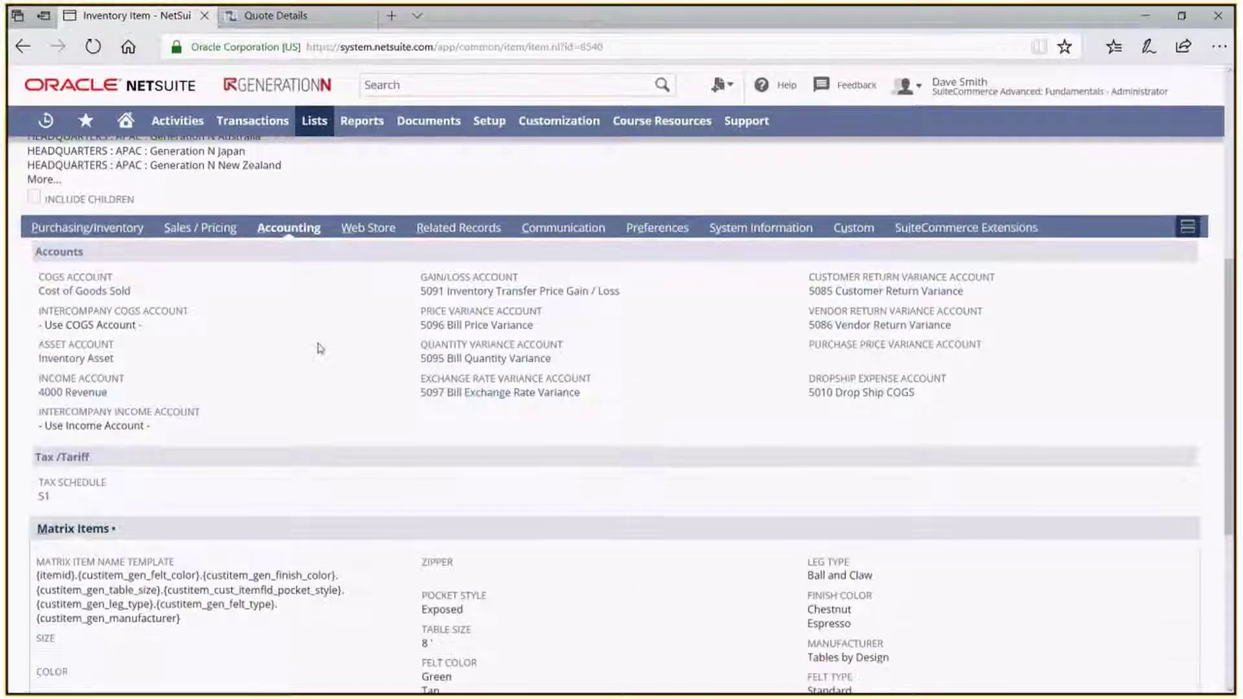
{"action": "scroll", "coordinate": [319, 348], "scroll_direction": "down", "scroll_amount": 5}
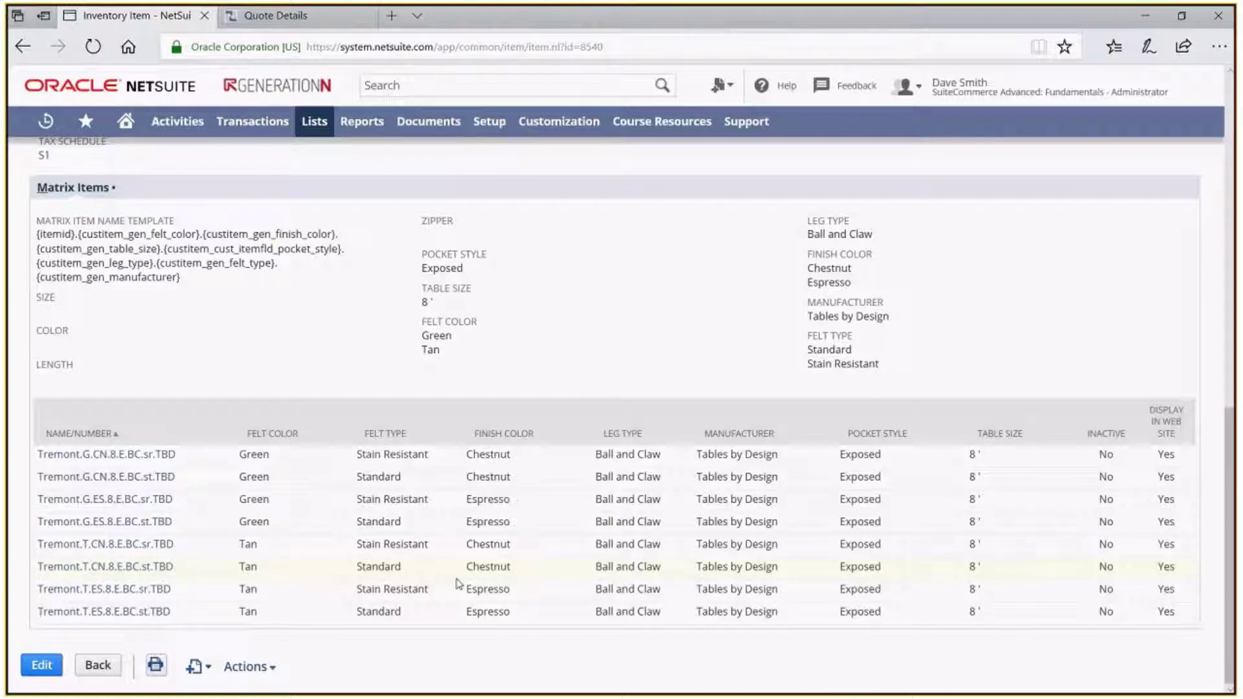
{"action": "key", "text": "alt+Tab"}
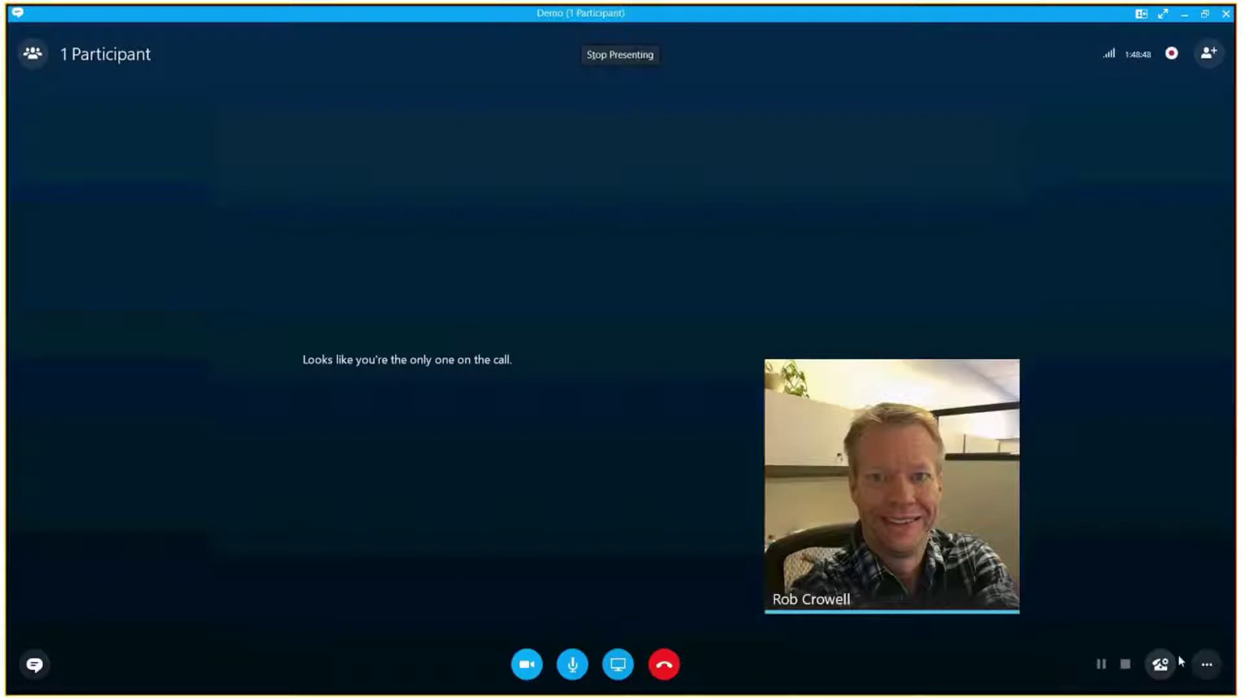